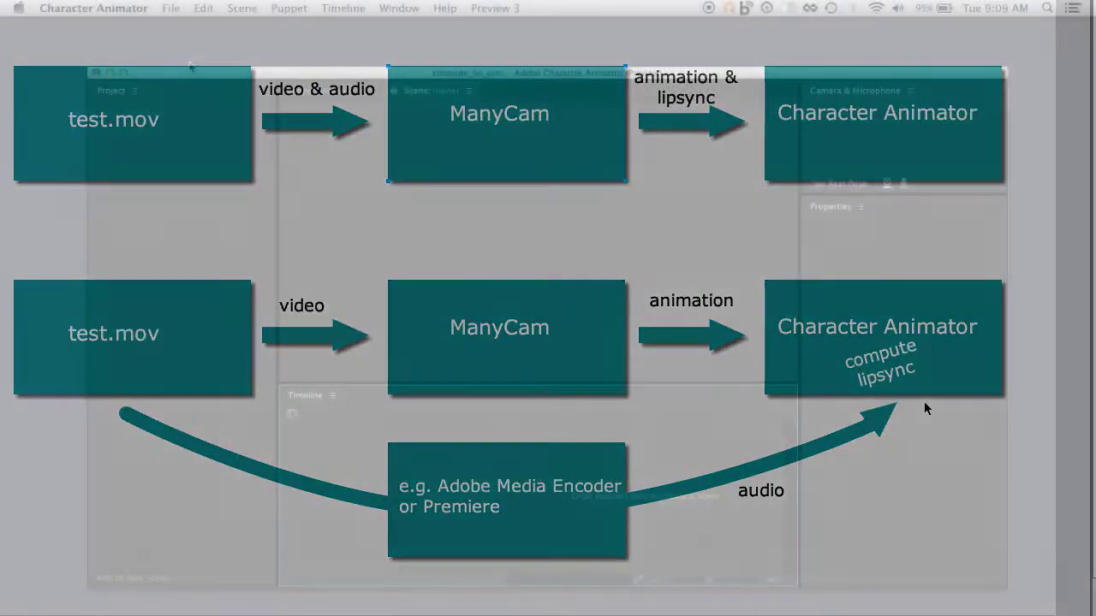
# - Import the puppet file freda.psd from the compute_lipsync folder into the project
pyautogui.click(171, 11)
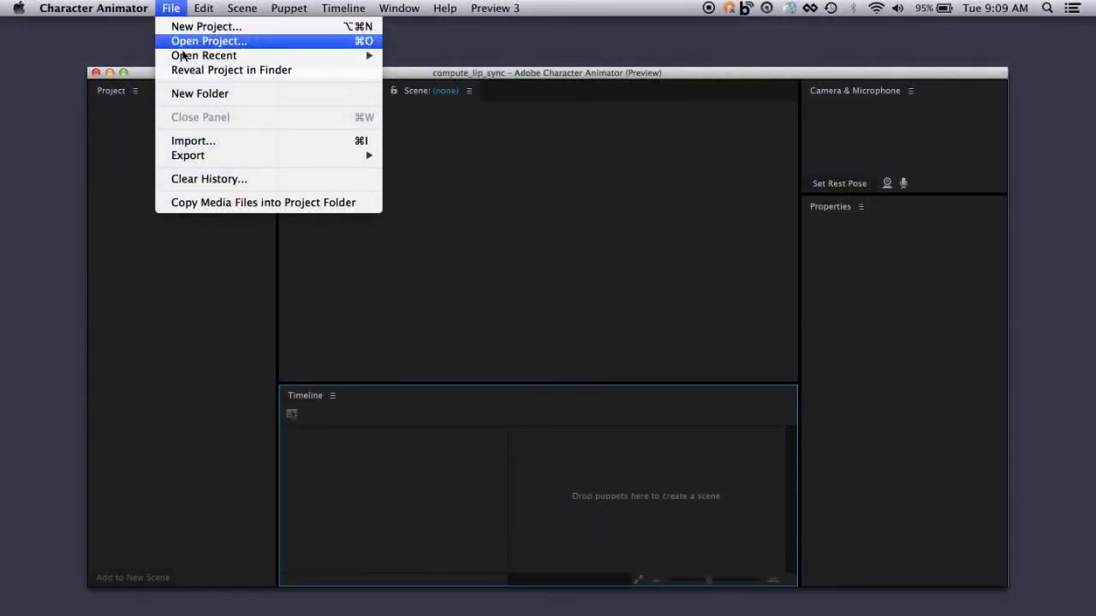
pyautogui.click(192, 141)
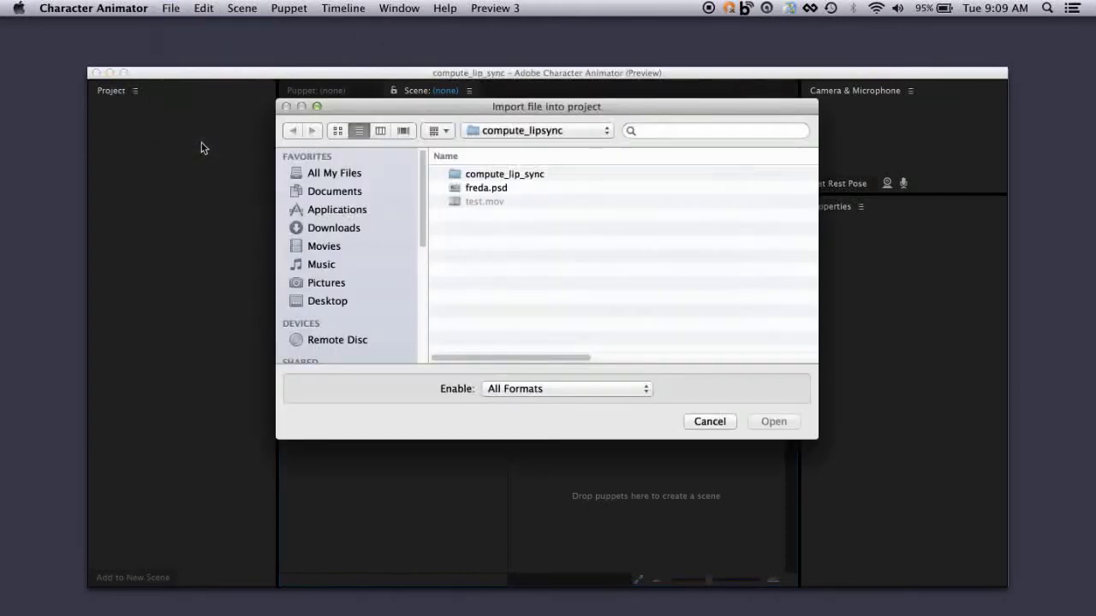
pyautogui.click(486, 189)
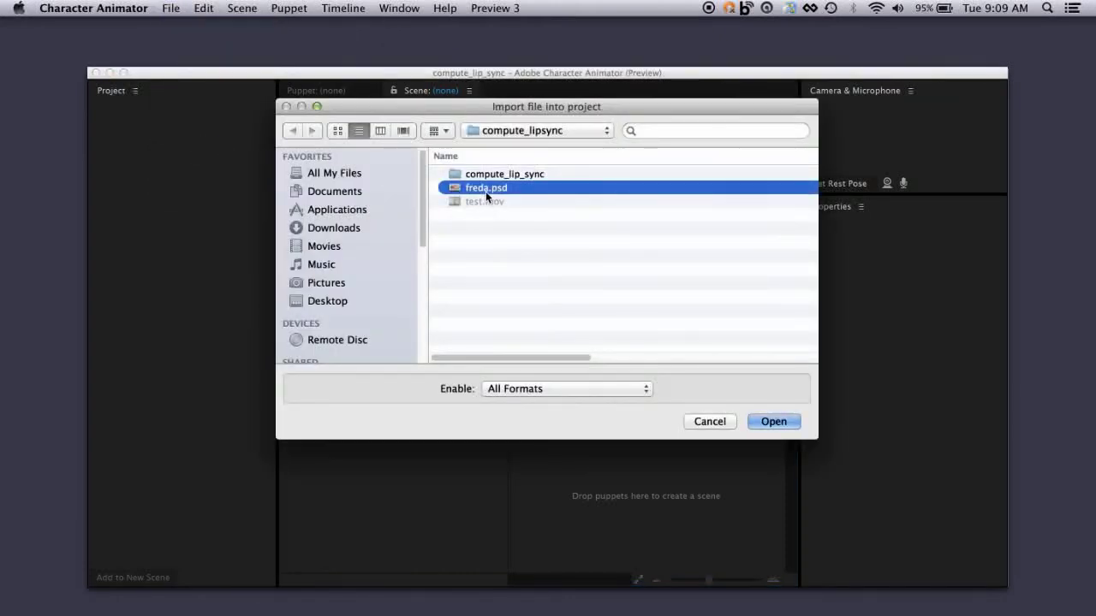
pyautogui.click(777, 425)
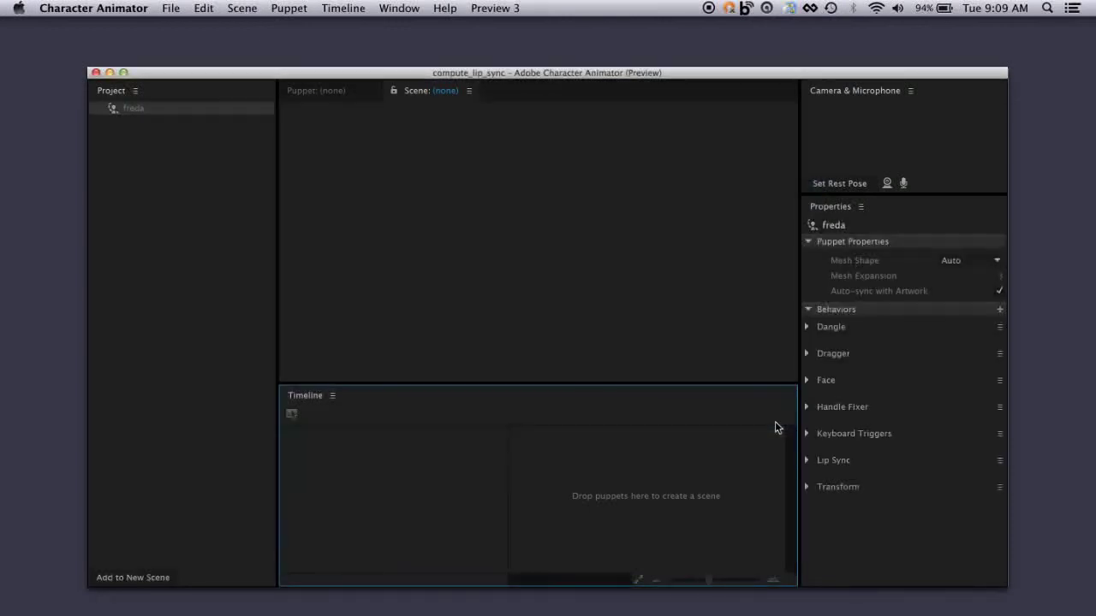
# - Switch to Chrome and view the Adobe Character Animator how-to page
pyautogui.press('super+Tab')
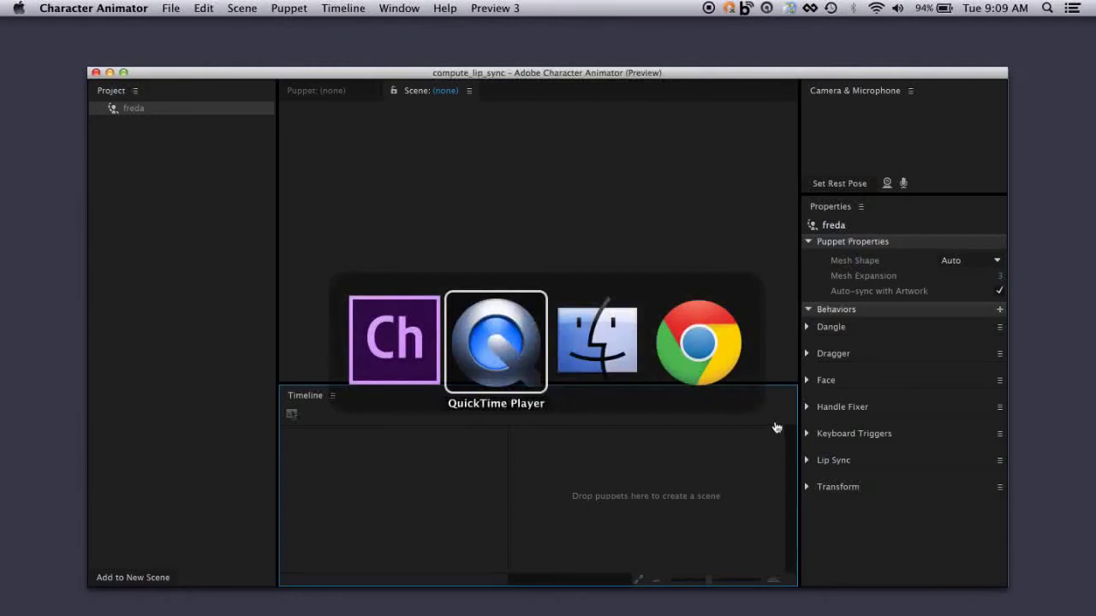
pyautogui.click(714, 351)
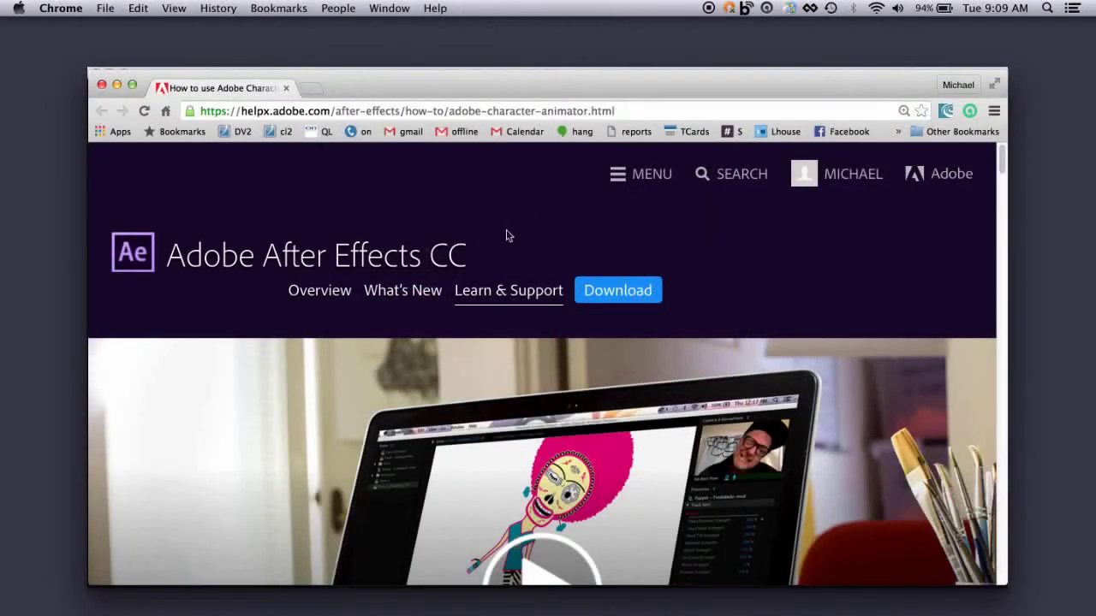
pyautogui.press('super+Tab')
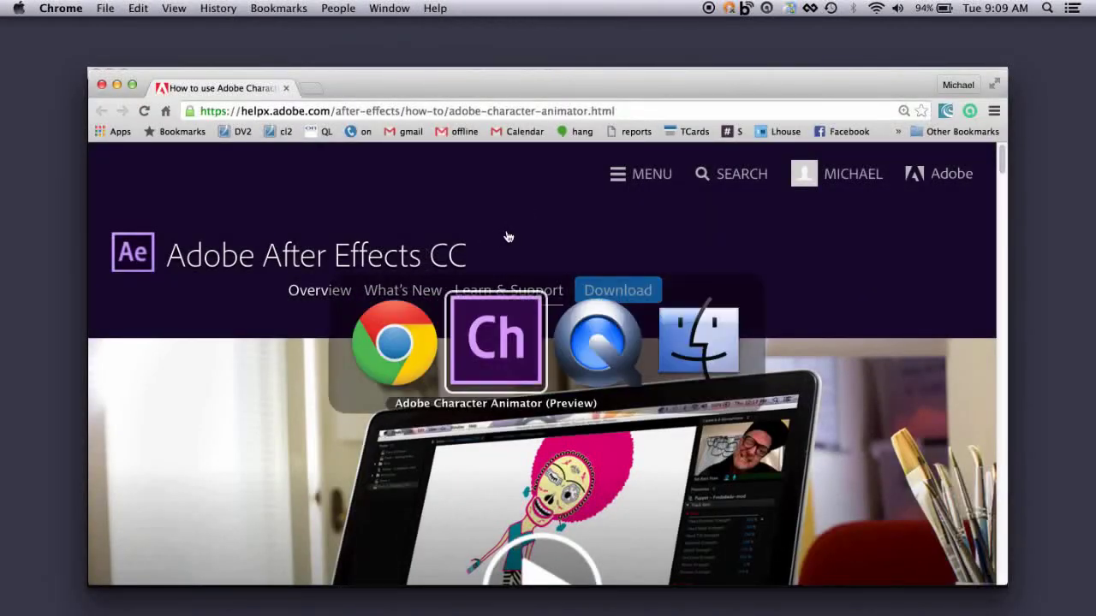
# - Return to Character Animator and create a new scene by adding the freda puppet to the empty timeline
pyautogui.click(505, 345)
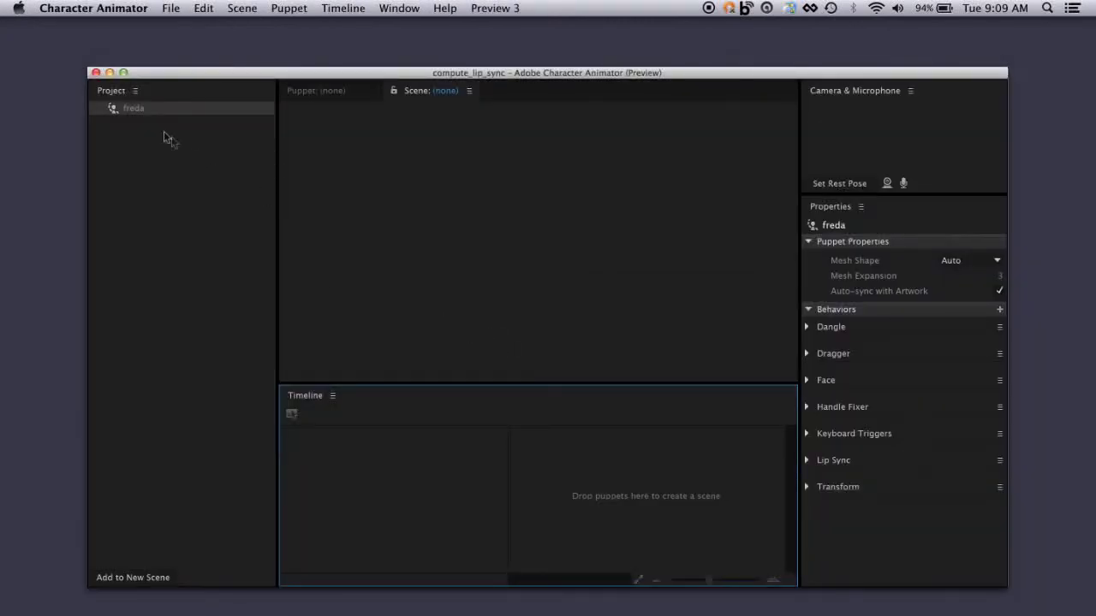
pyautogui.moveTo(120, 109); pyautogui.dragTo(361, 433)
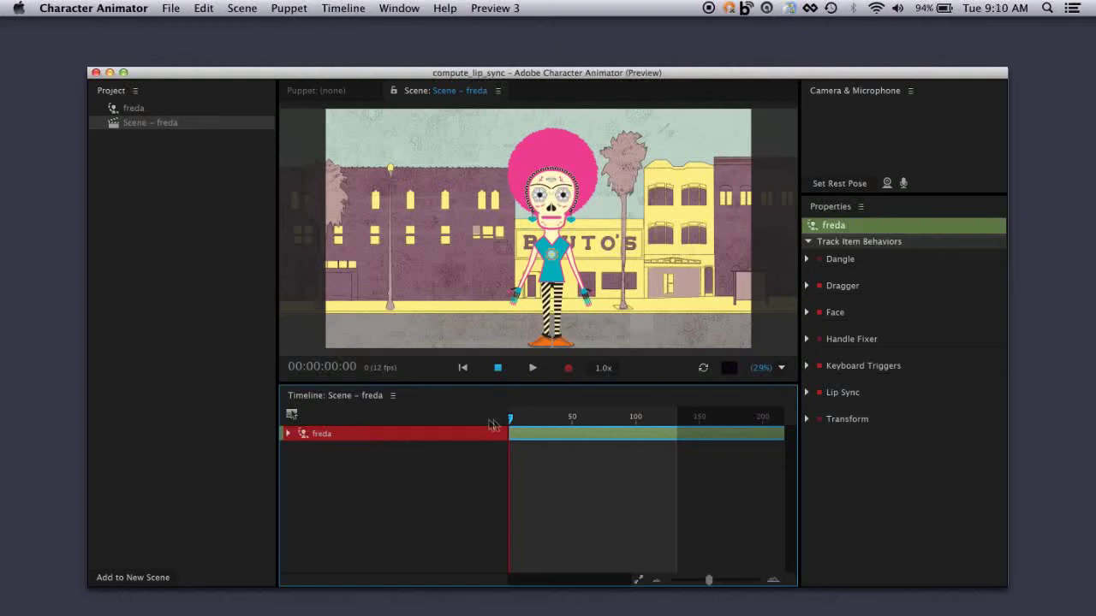
# - Show the ManyCam window and start playing test.mov from its playlist as the live video source
pyautogui.click(788, 9)
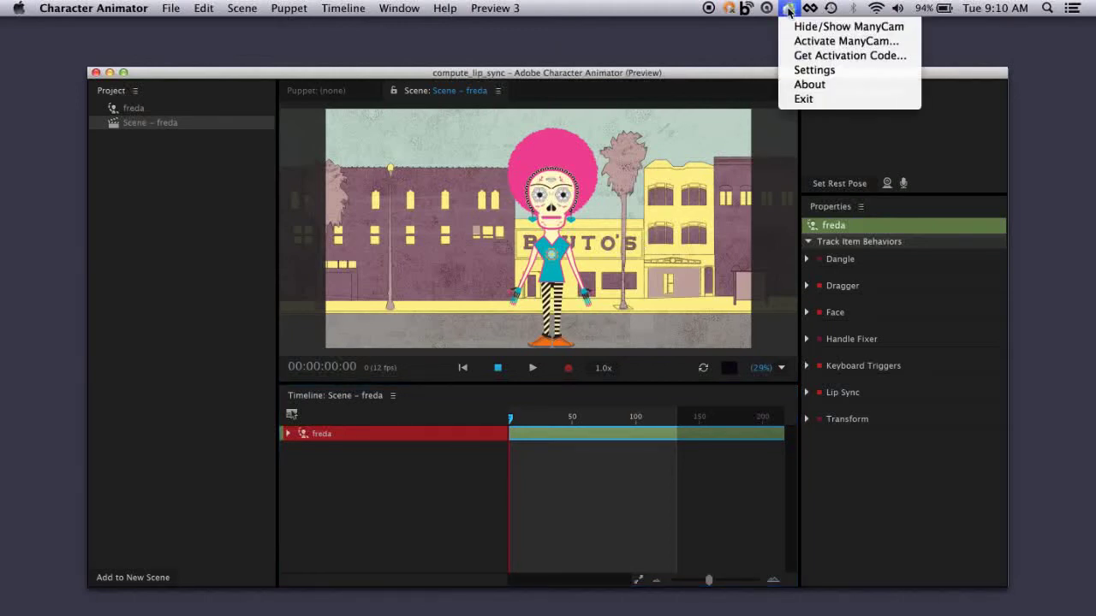
pyautogui.click(801, 27)
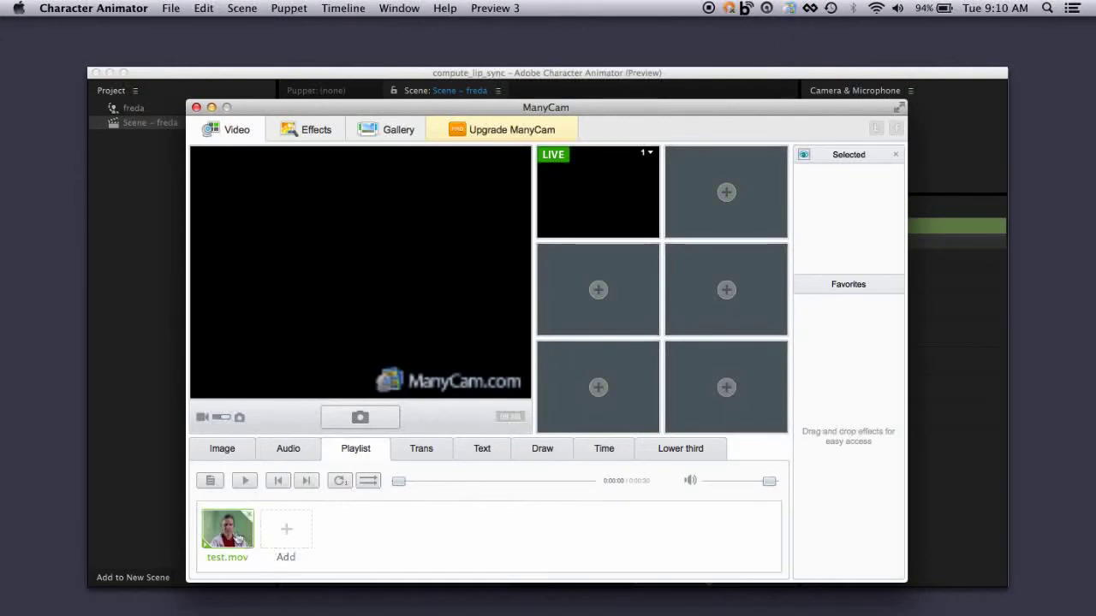
pyautogui.click(287, 534)
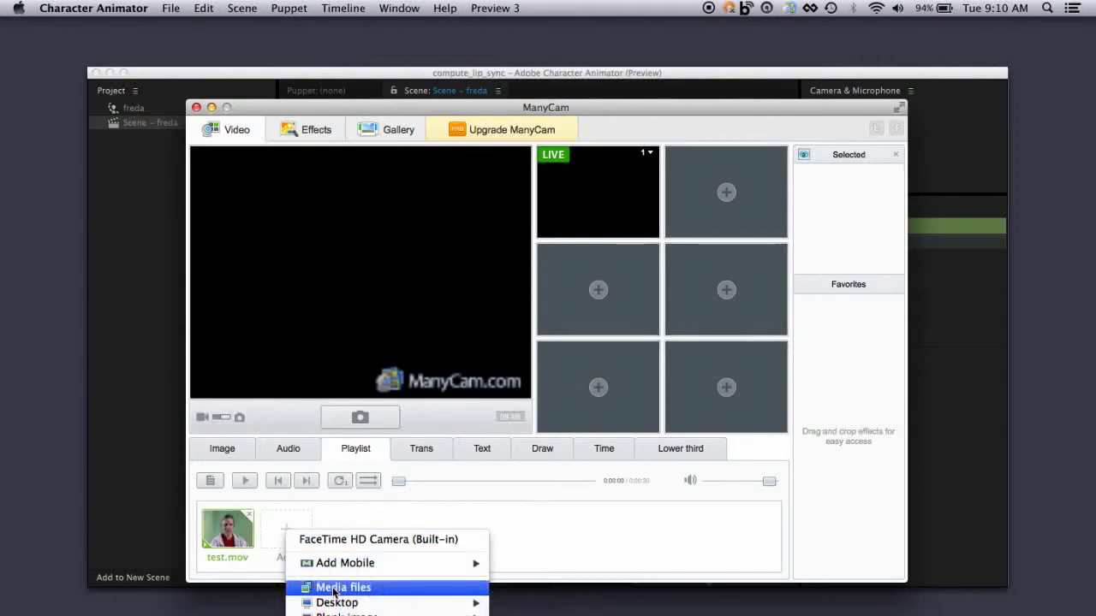
pyautogui.click(579, 520)
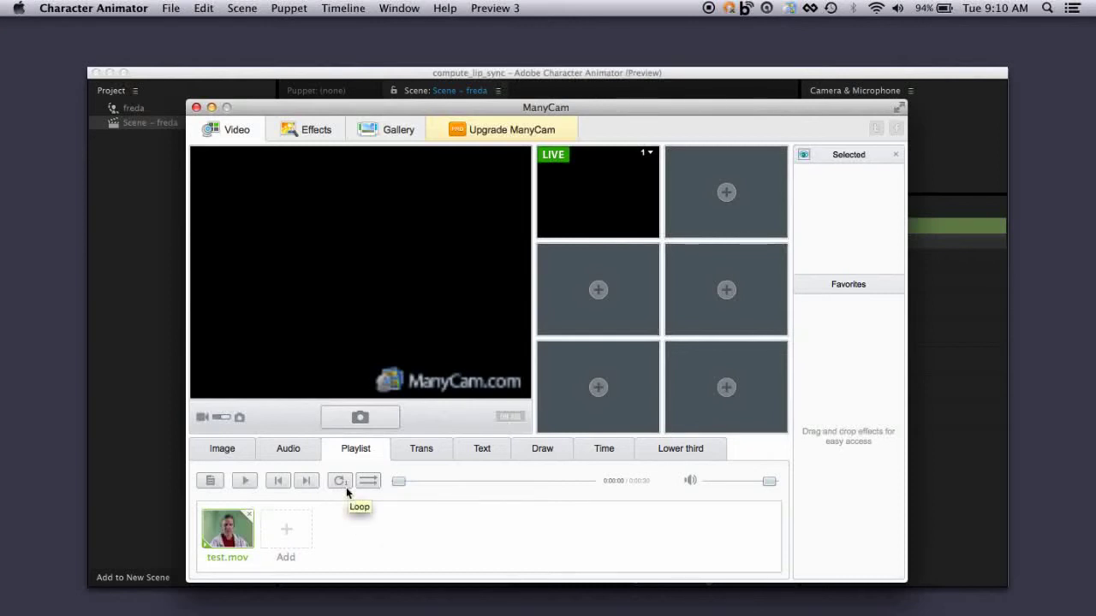
pyautogui.click(228, 532)
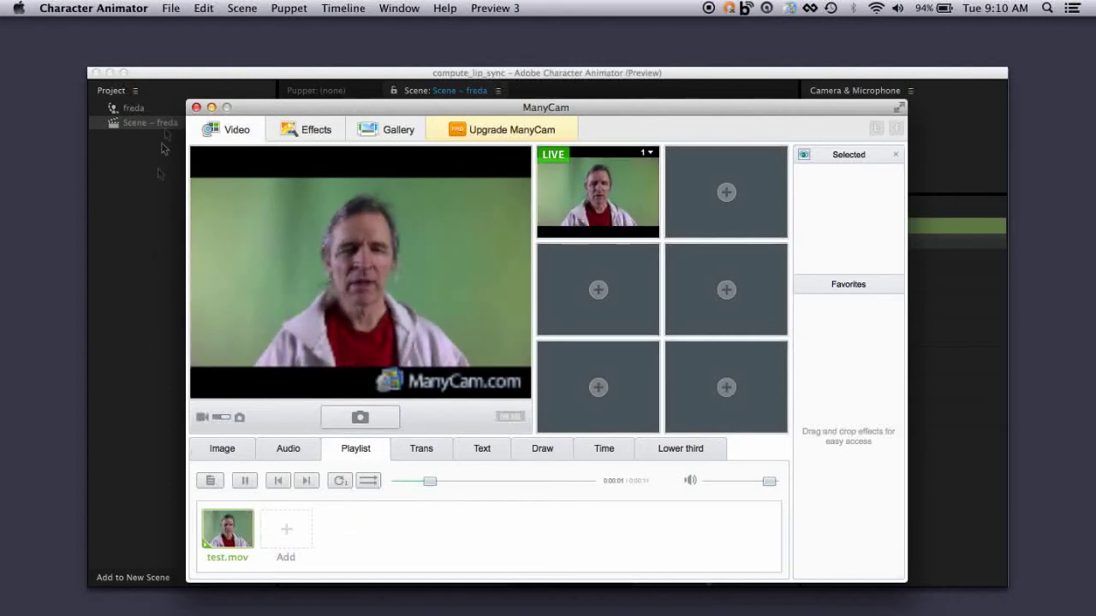
# - Switch back to Character Animator, turn on camera input and record the freda puppet's performance from frame 0 to about frame 137
pyautogui.click(177, 74)
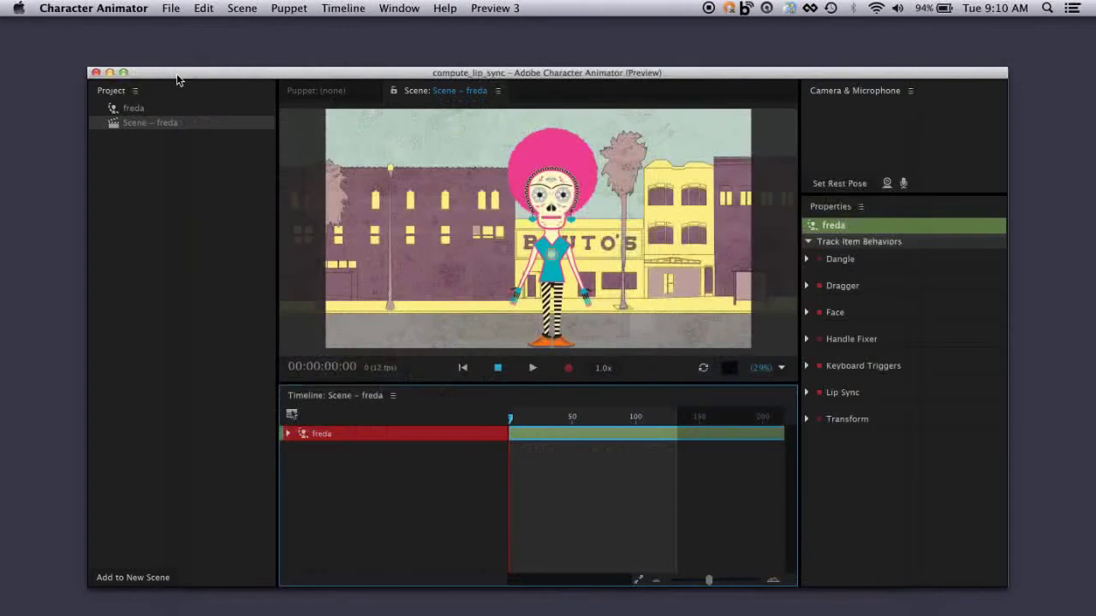
pyautogui.click(886, 184)
pyautogui.click(887, 184)
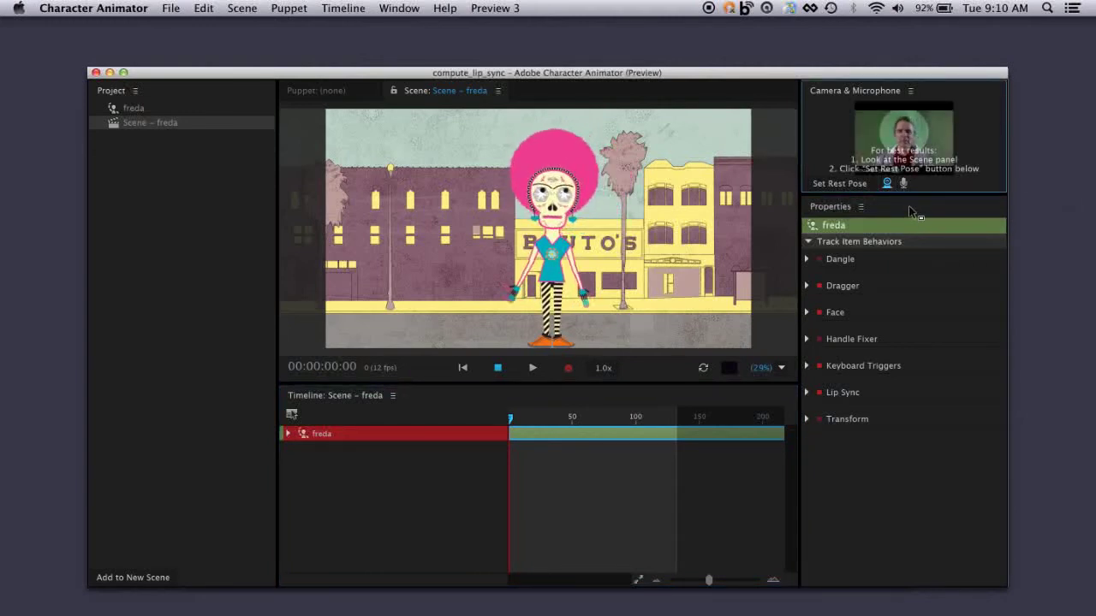
pyautogui.click(567, 369)
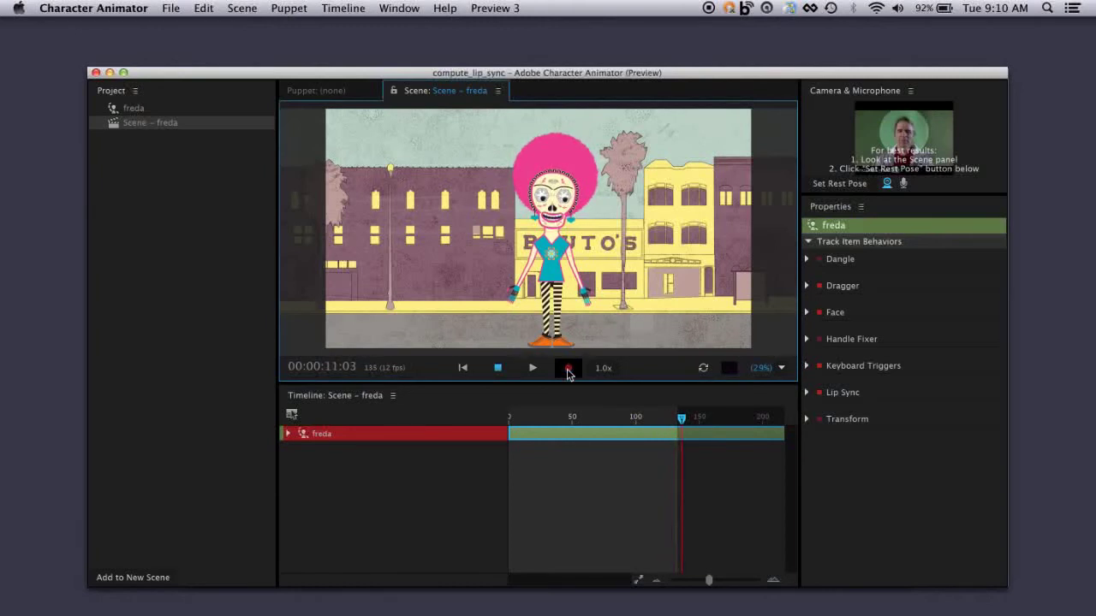
pyautogui.click(567, 369)
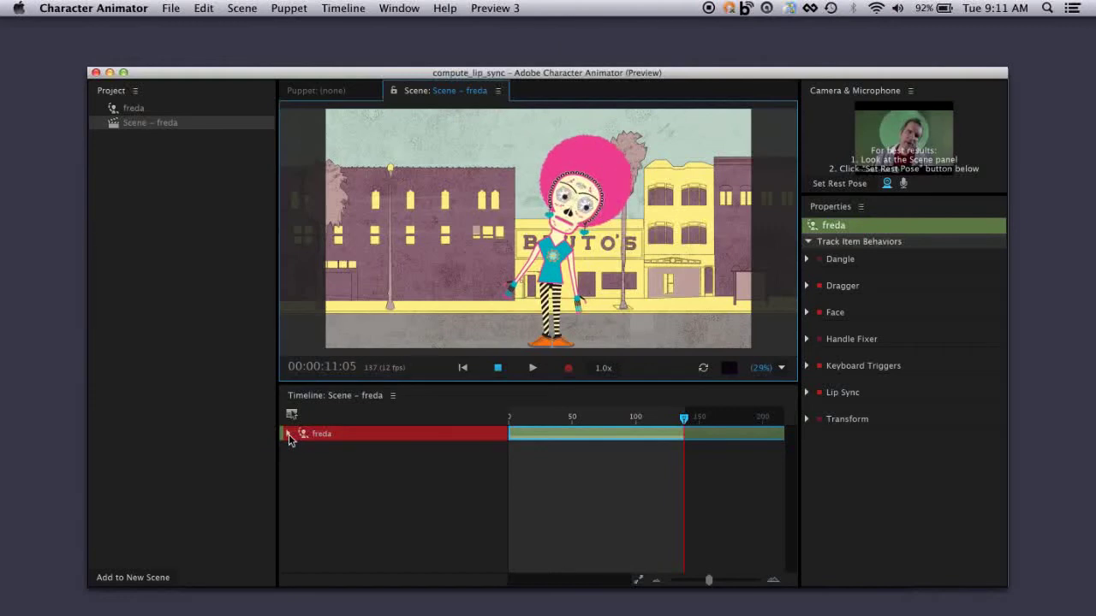
# - Bring the ManyCam window back up and pause the playback of test.mov
pyautogui.click(788, 9)
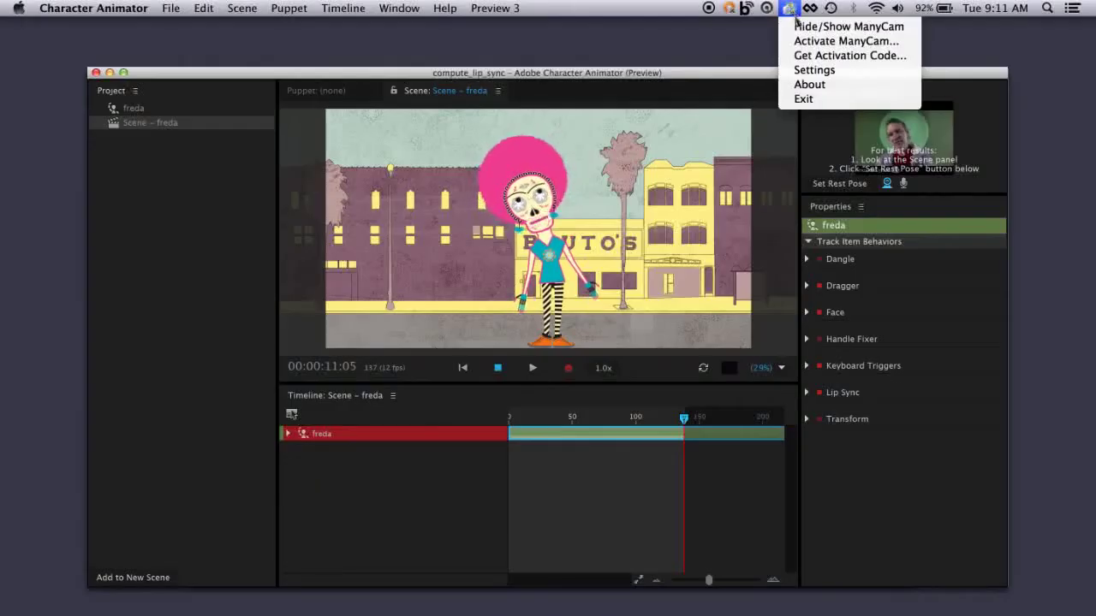
pyautogui.click(801, 29)
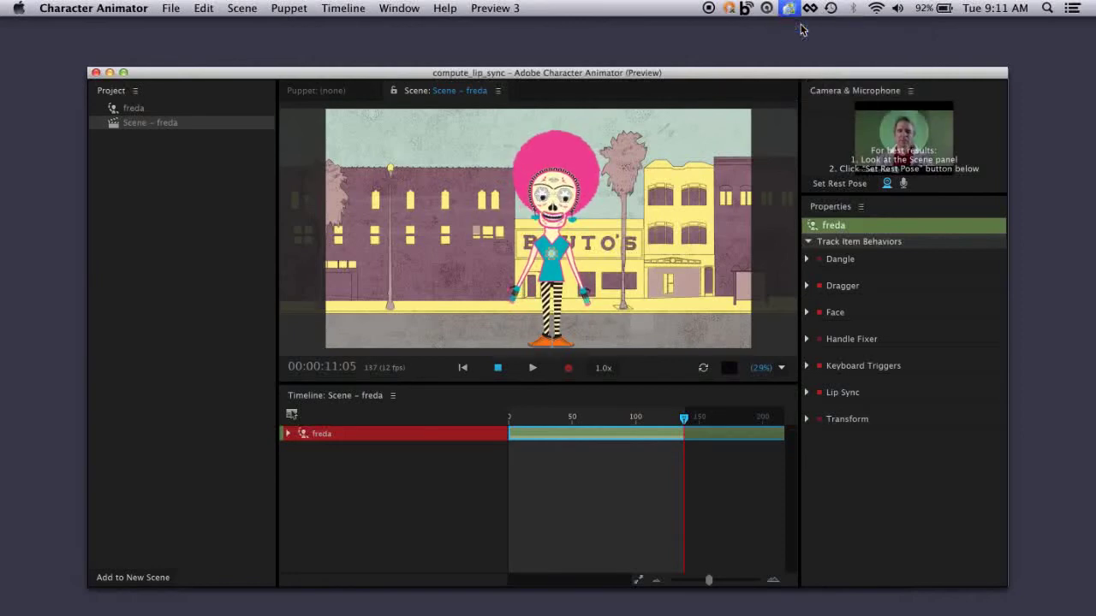
pyautogui.click(788, 9)
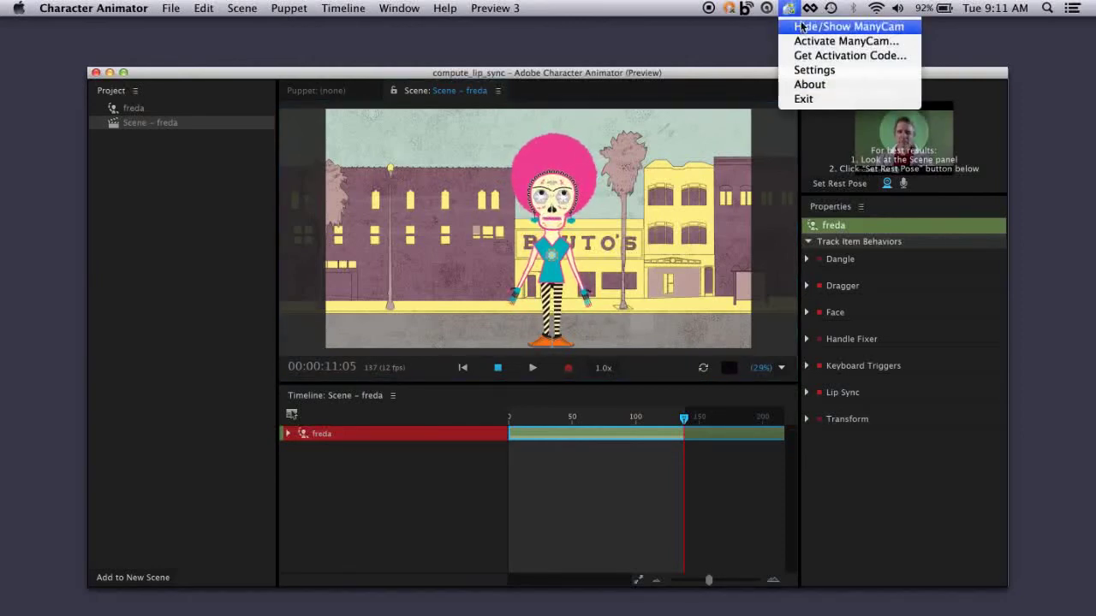
pyautogui.click(801, 28)
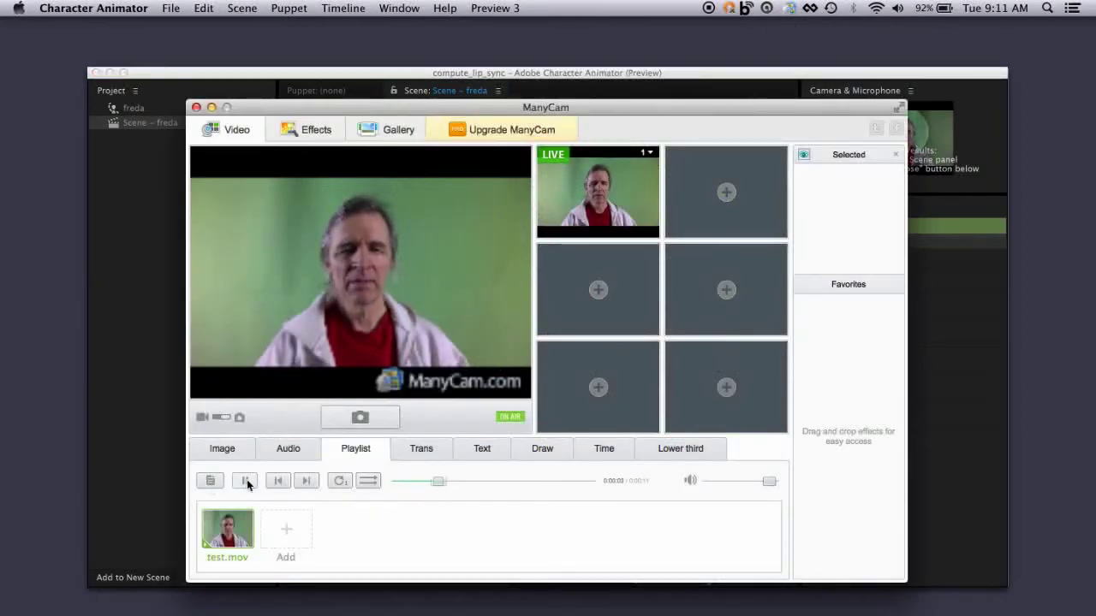
pyautogui.click(247, 484)
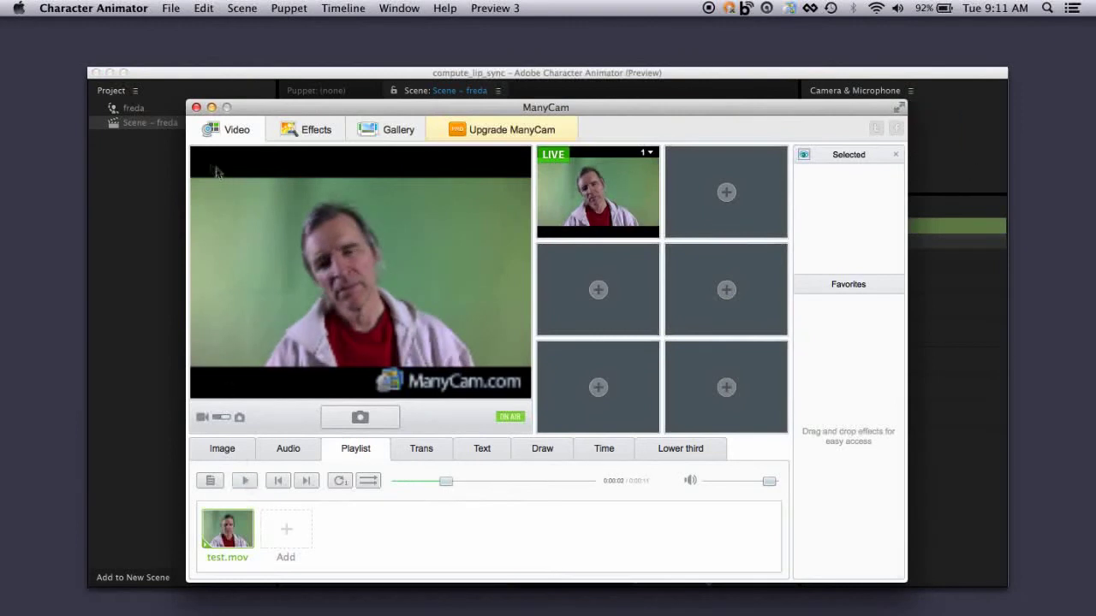
# - Return to Character Animator and expand the freda track to show its recorded Face camera input take
pyautogui.click(194, 74)
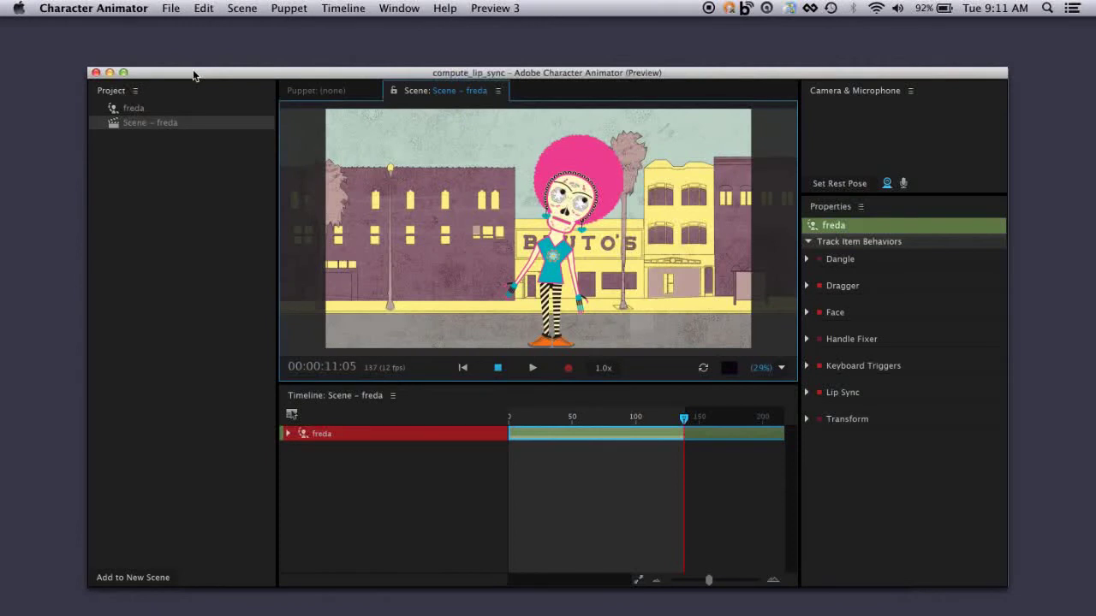
pyautogui.click(289, 435)
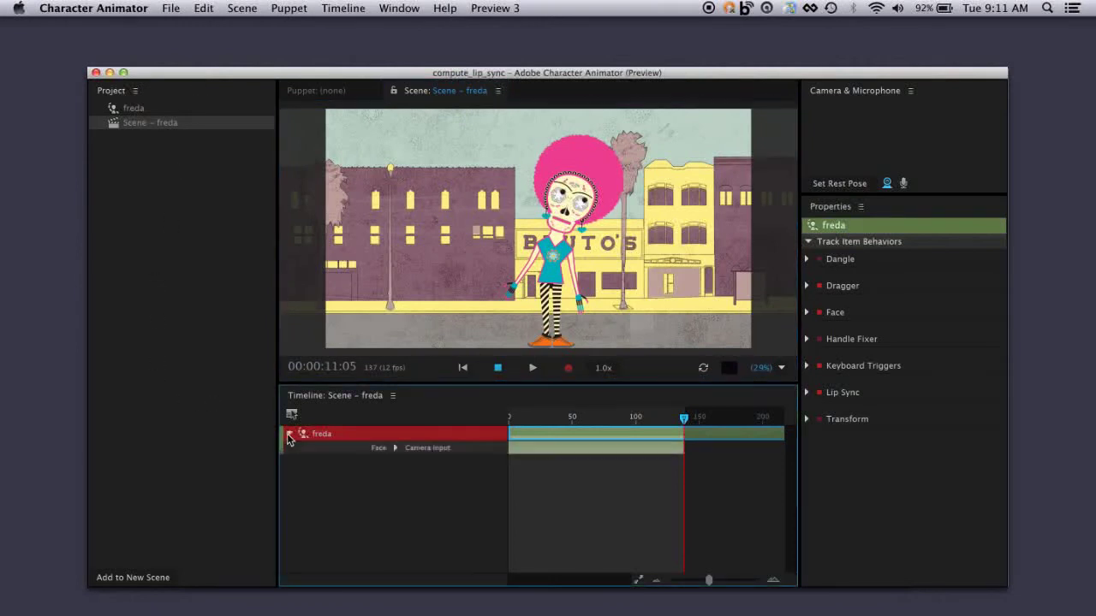
pyautogui.click(397, 448)
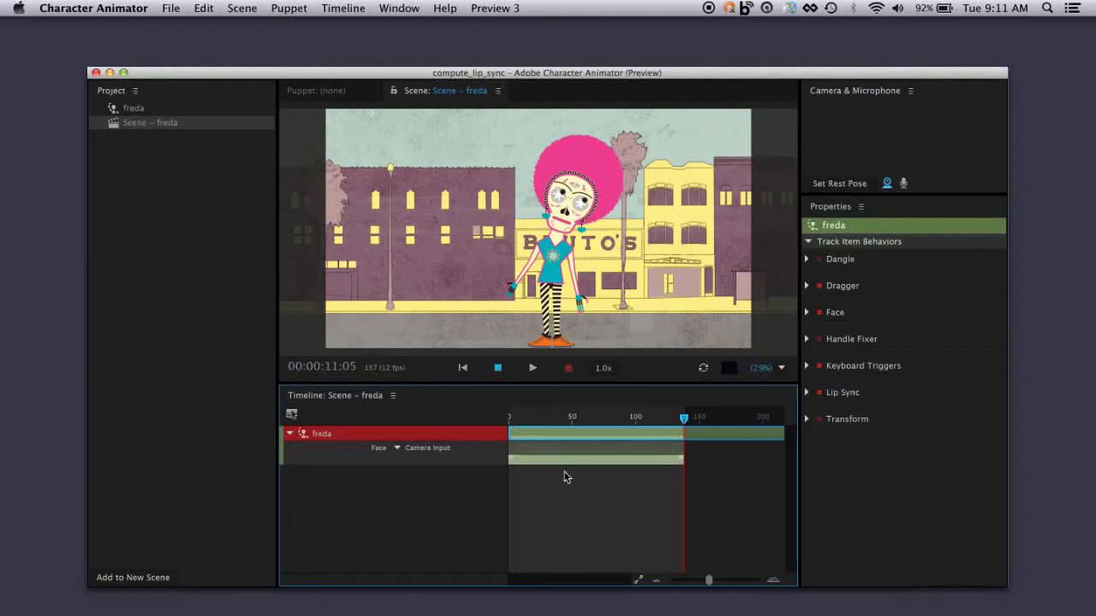
# - Turn off camera input and disarm freda's Transform, Keyboard Triggers, Handle Fixer, Face, Dragger and Dangle behaviors, leaving Lip Sync armed
pyautogui.click(888, 184)
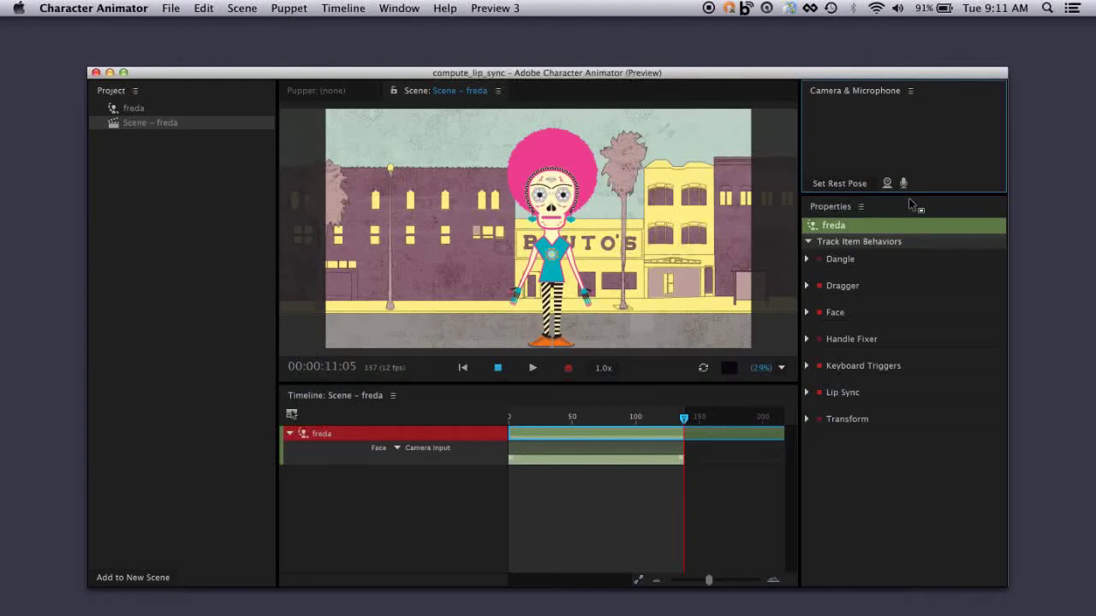
pyautogui.click(819, 419)
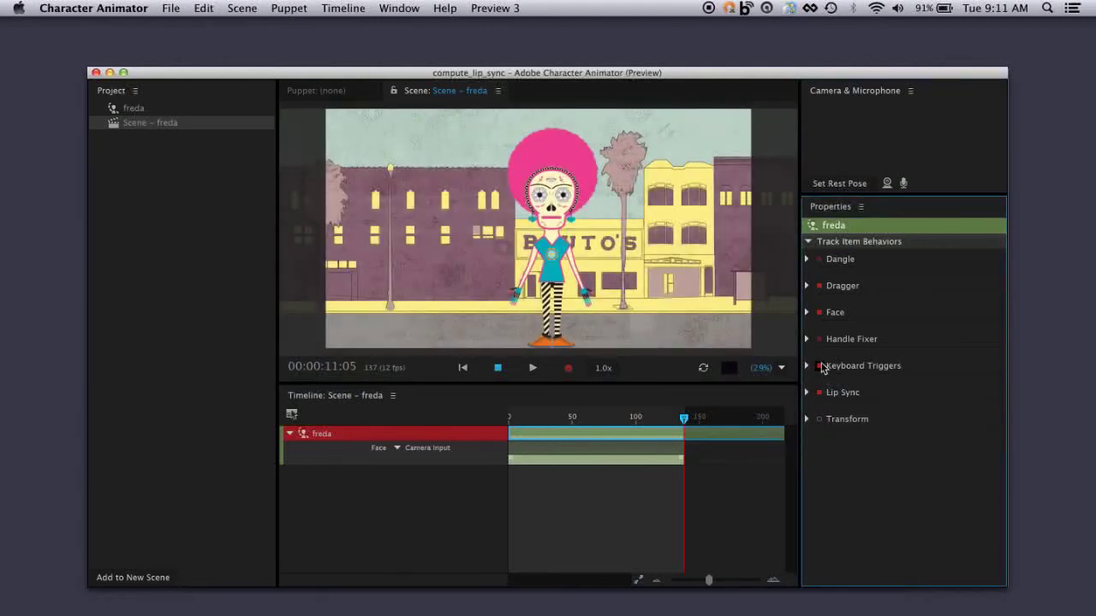
pyautogui.click(820, 365)
pyautogui.click(819, 339)
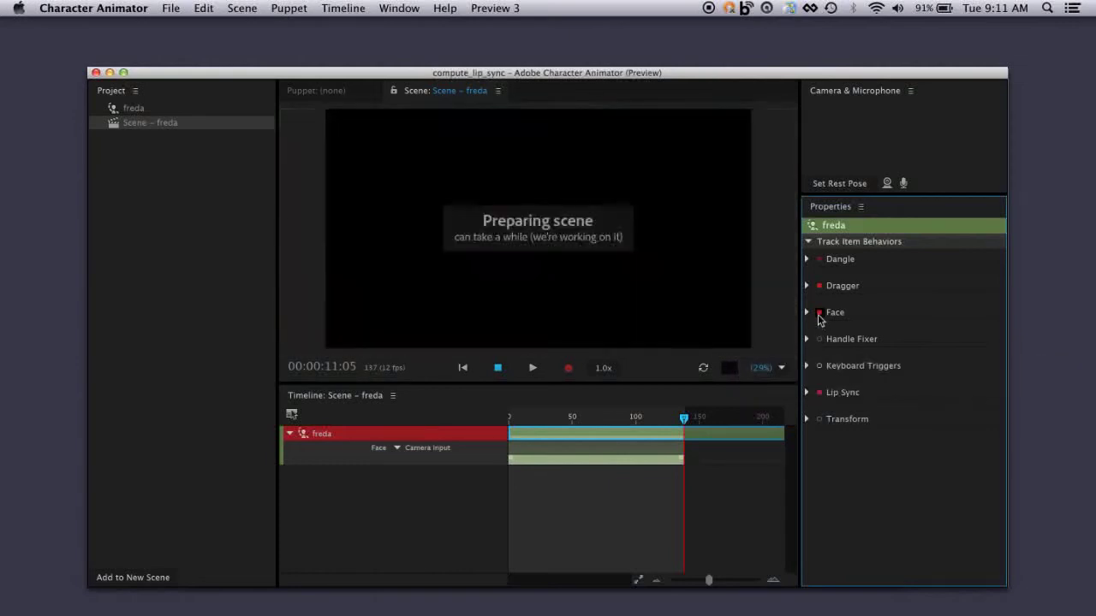
pyautogui.click(819, 313)
pyautogui.click(819, 286)
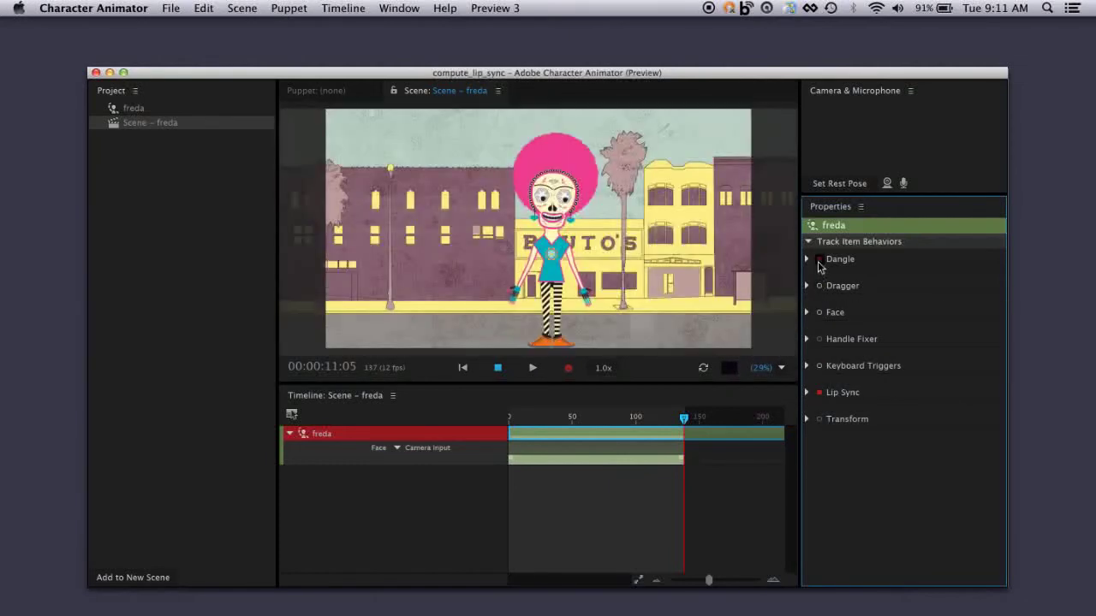
pyautogui.click(819, 260)
# - Expand freda's Lip Sync behavior to show its inputs and move the playhead back to frame 0
pyautogui.click(806, 393)
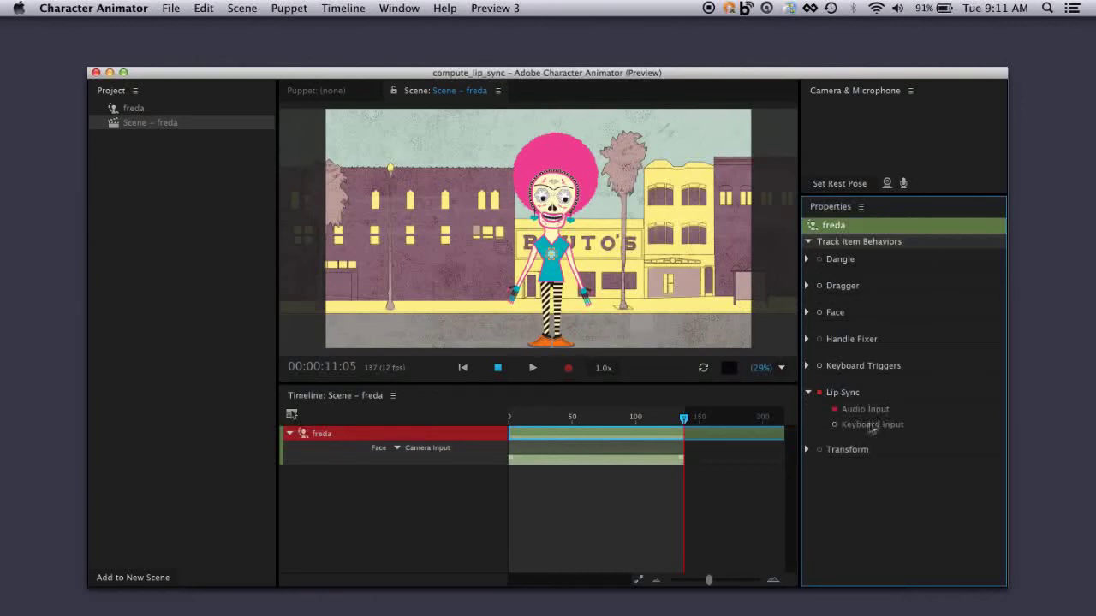
pyautogui.click(548, 421)
pyautogui.moveTo(548, 421); pyautogui.dragTo(485, 427)
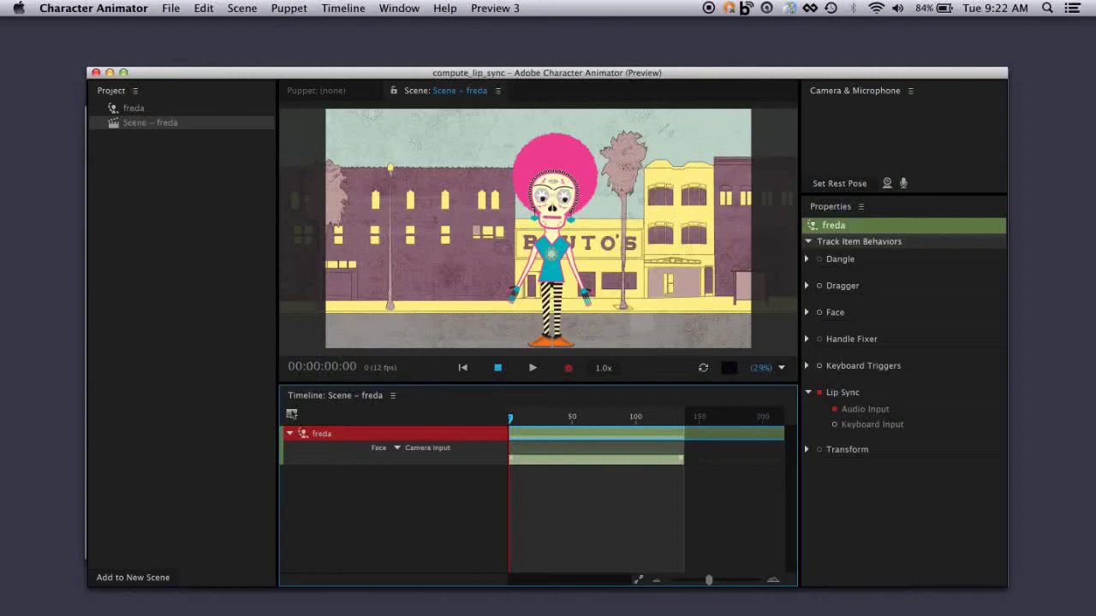
# - Check which file formats can be imported into the project, leaving without importing a file
pyautogui.click(173, 10)
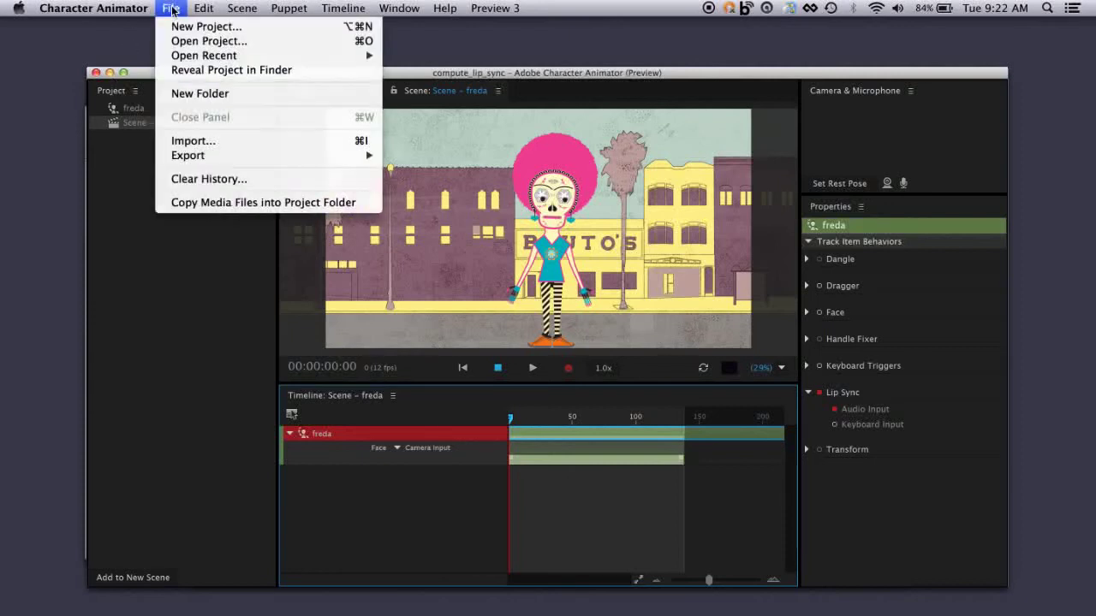
pyautogui.click(216, 149)
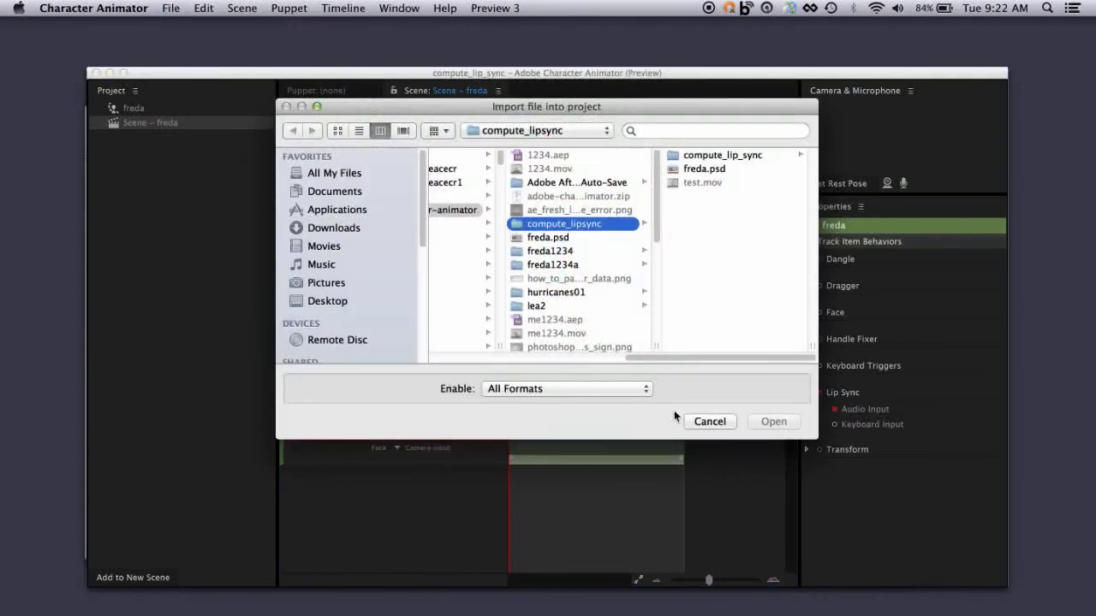
pyautogui.click(645, 391)
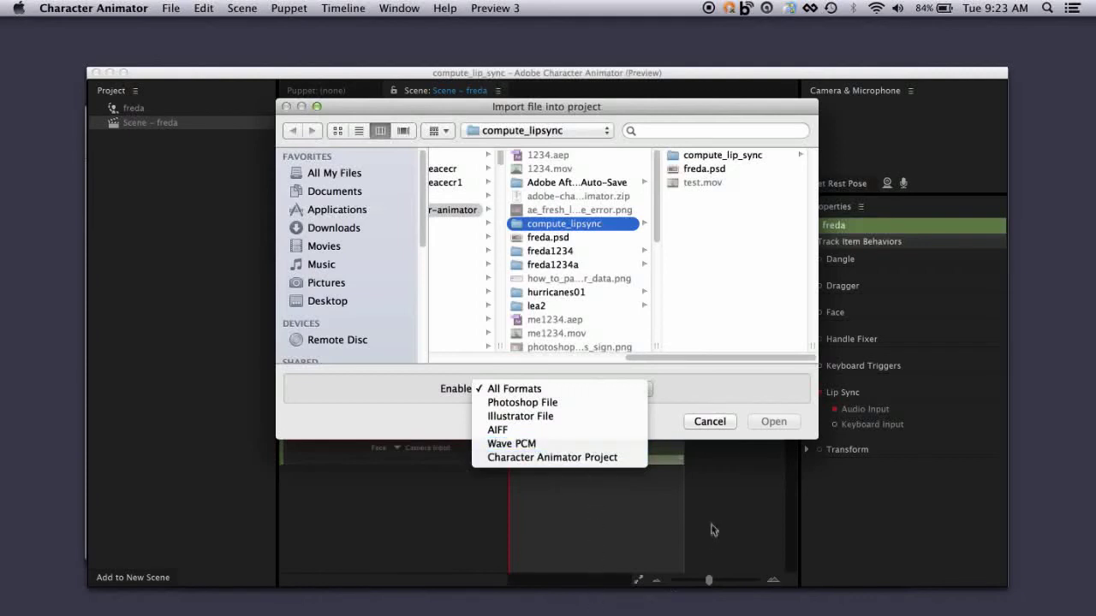
pyautogui.click(699, 424)
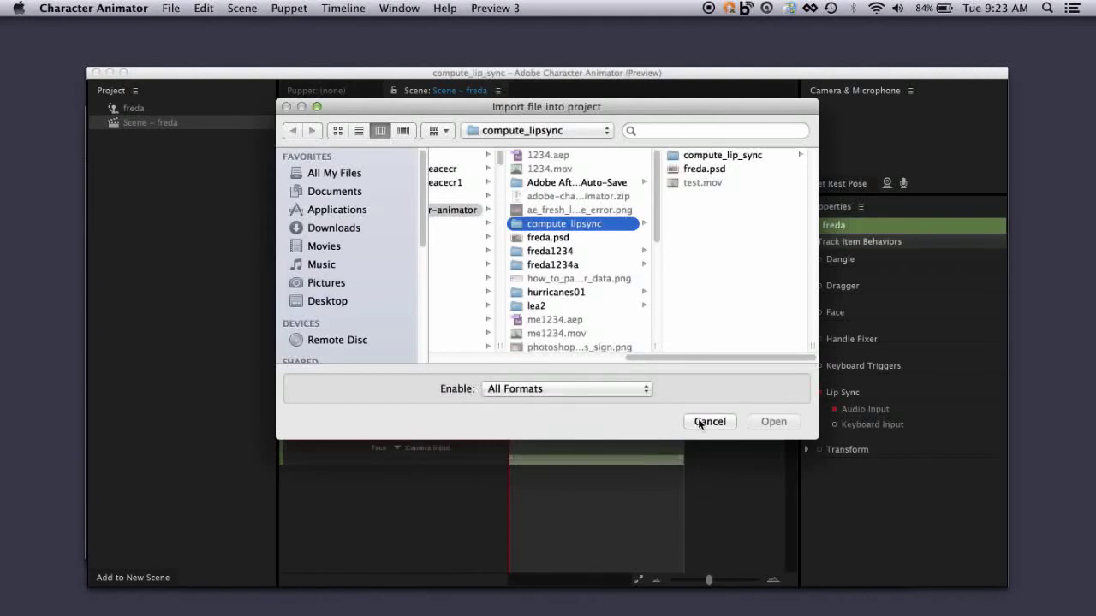
pyautogui.click(708, 421)
# - Switch to Finder, open test.mov in QuickTime Player and check the file format of its audio-only export without saving
pyautogui.press('super+Tab')
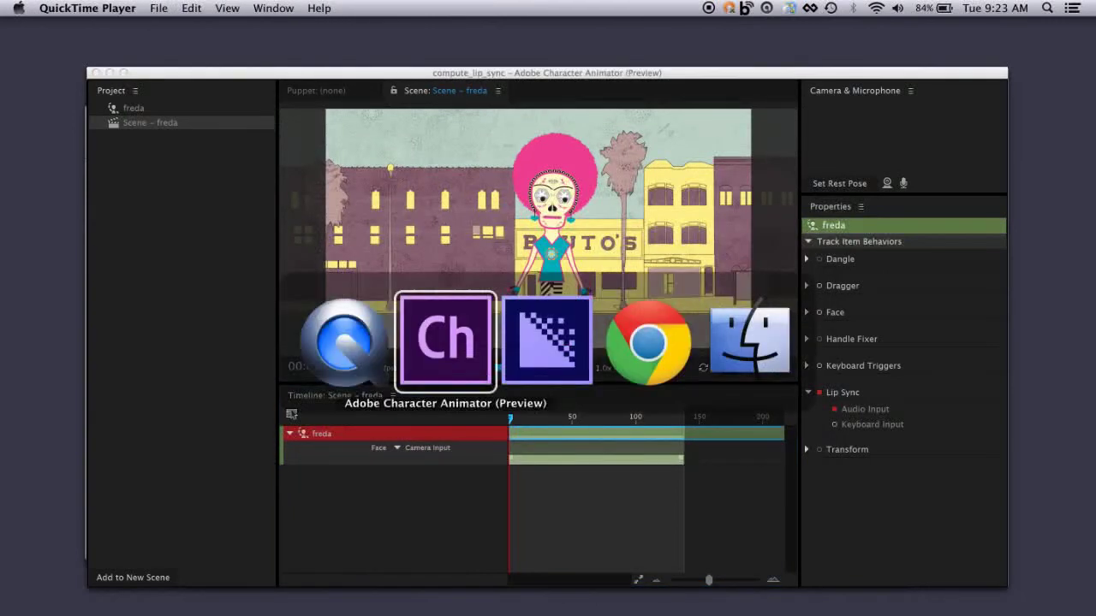
pyautogui.click(750, 359)
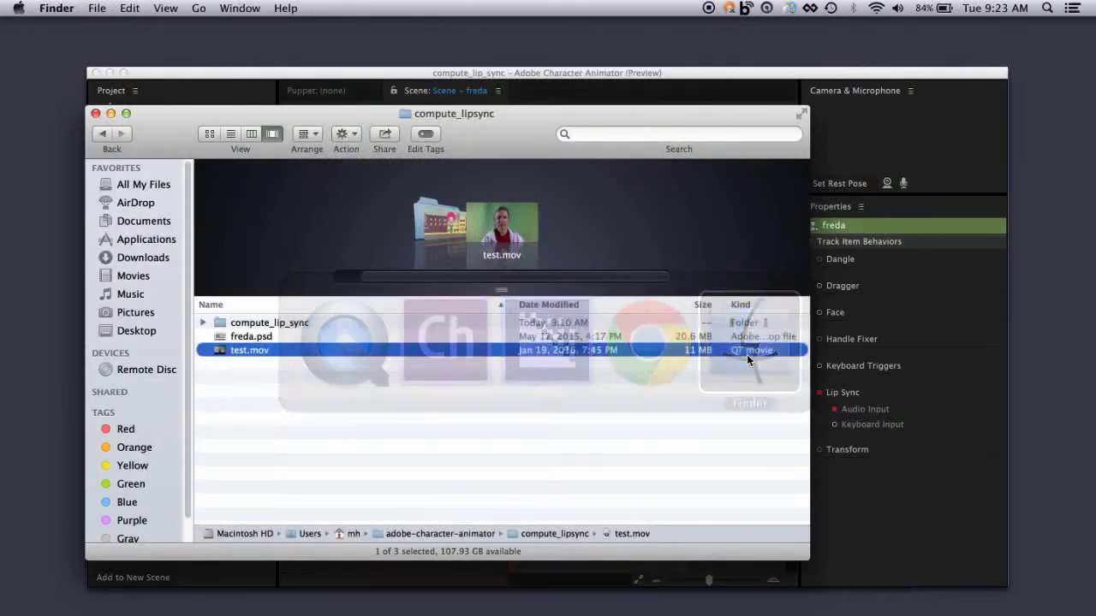
pyautogui.doubleClick(222, 353)
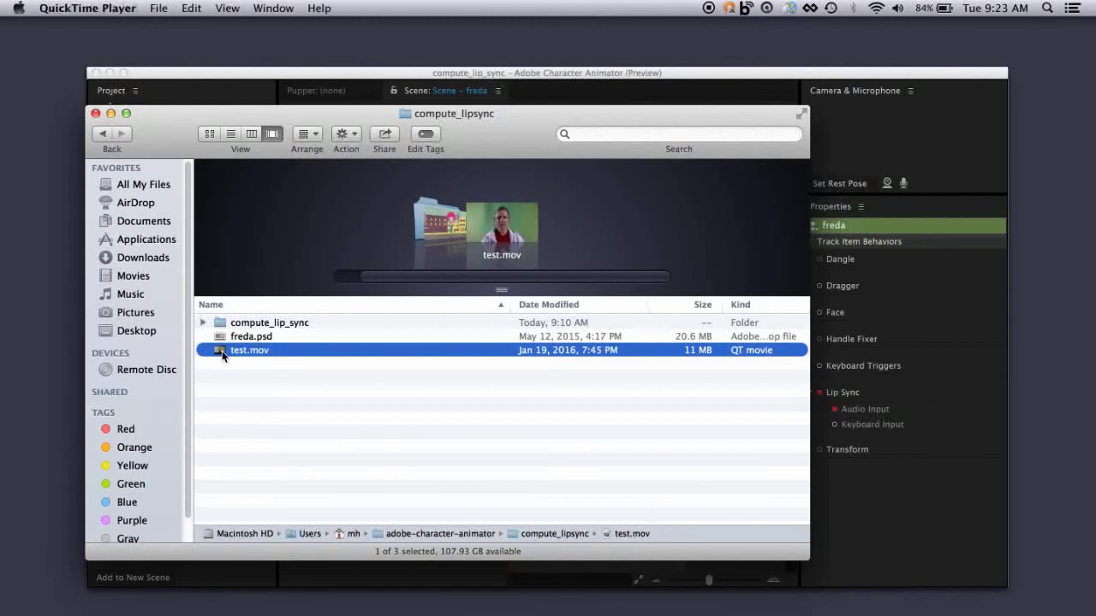
pyautogui.click(160, 9)
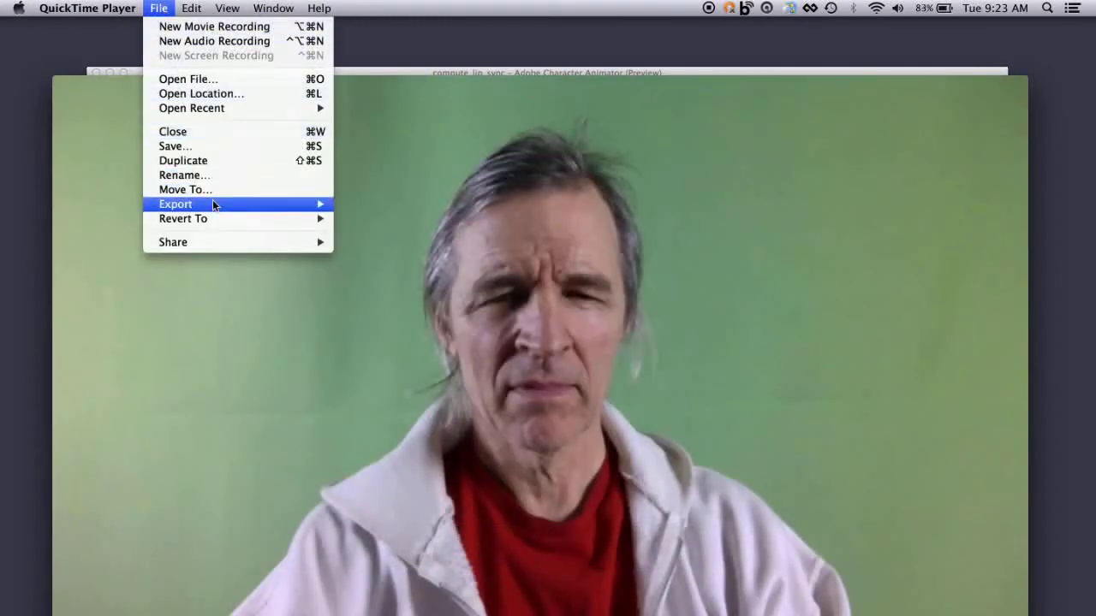
pyautogui.moveTo(213, 204)
pyautogui.click(405, 263)
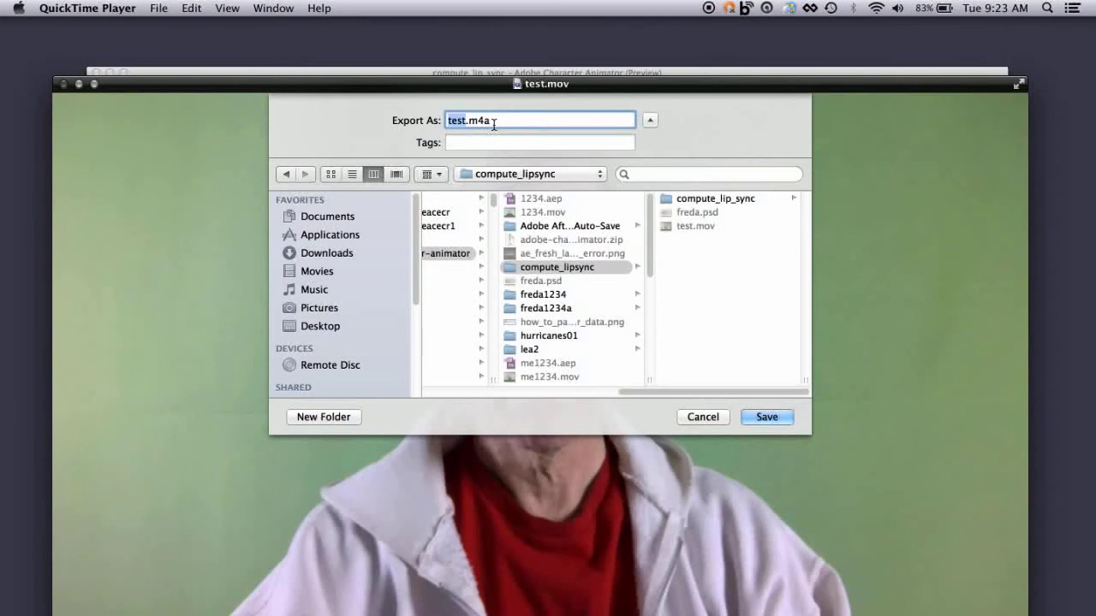
pyautogui.click(704, 417)
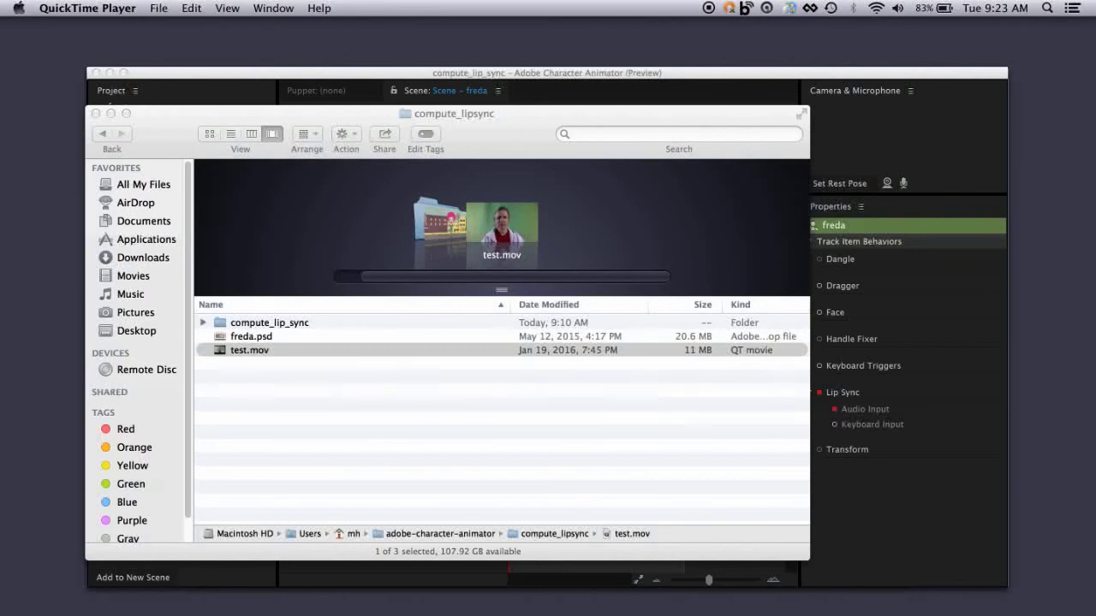
# - Switch to Adobe Media Encoder and add test.mov from the compute_lipsync folder to its queue, moving the Finder window aside
pyautogui.click(154, 116)
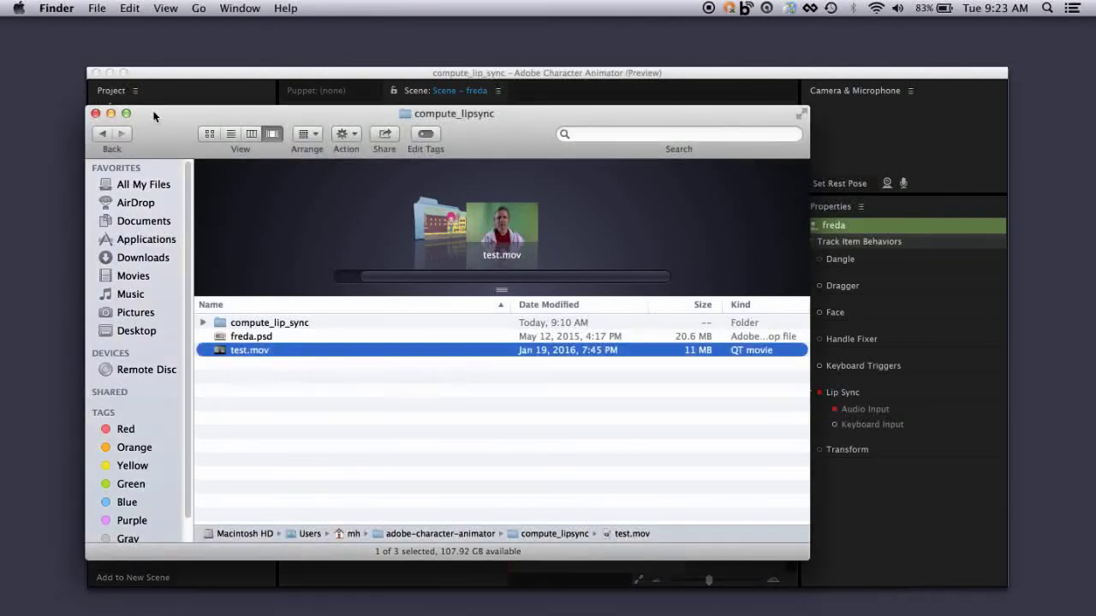
pyautogui.moveTo(154, 115); pyautogui.dragTo(367, 108)
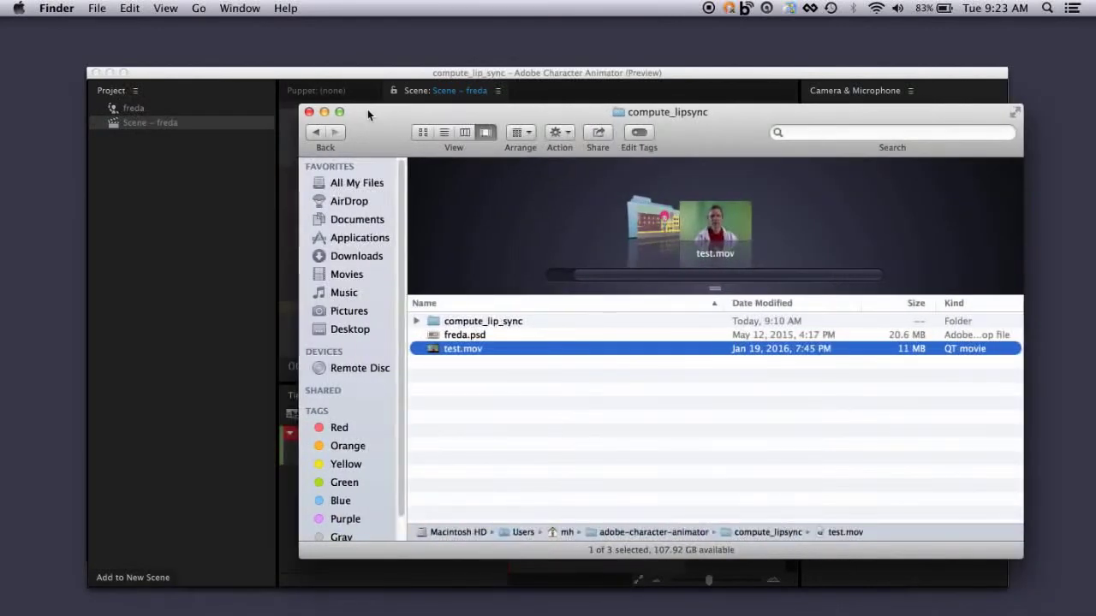
pyautogui.press('super+Tab')
pyautogui.press('super+Tab')
pyautogui.press('super+Tab')
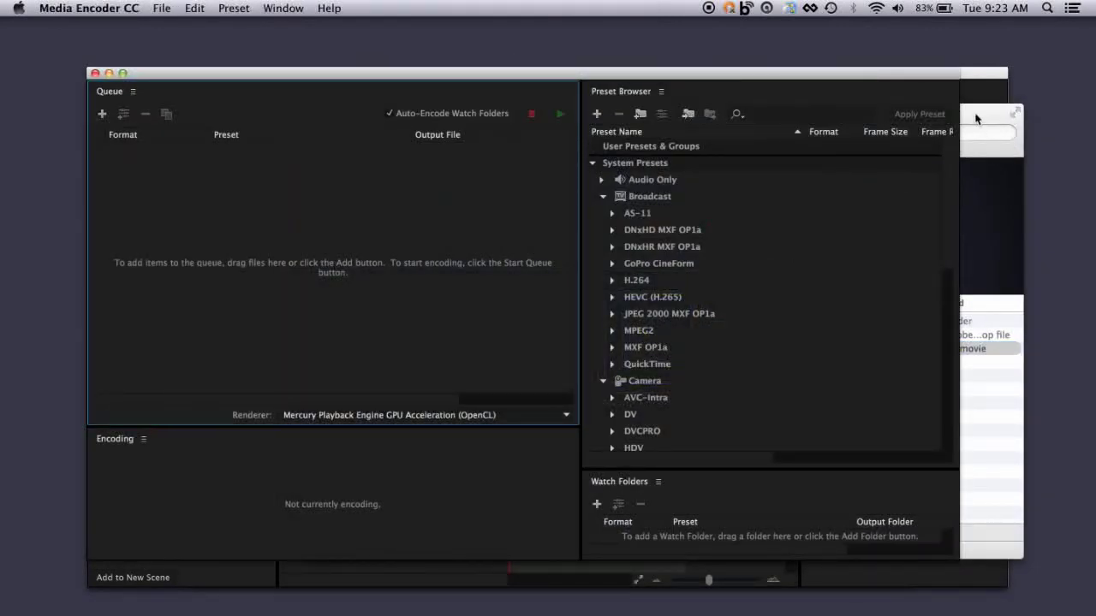
pyautogui.click(976, 118)
pyautogui.moveTo(382, 118); pyautogui.dragTo(727, 126)
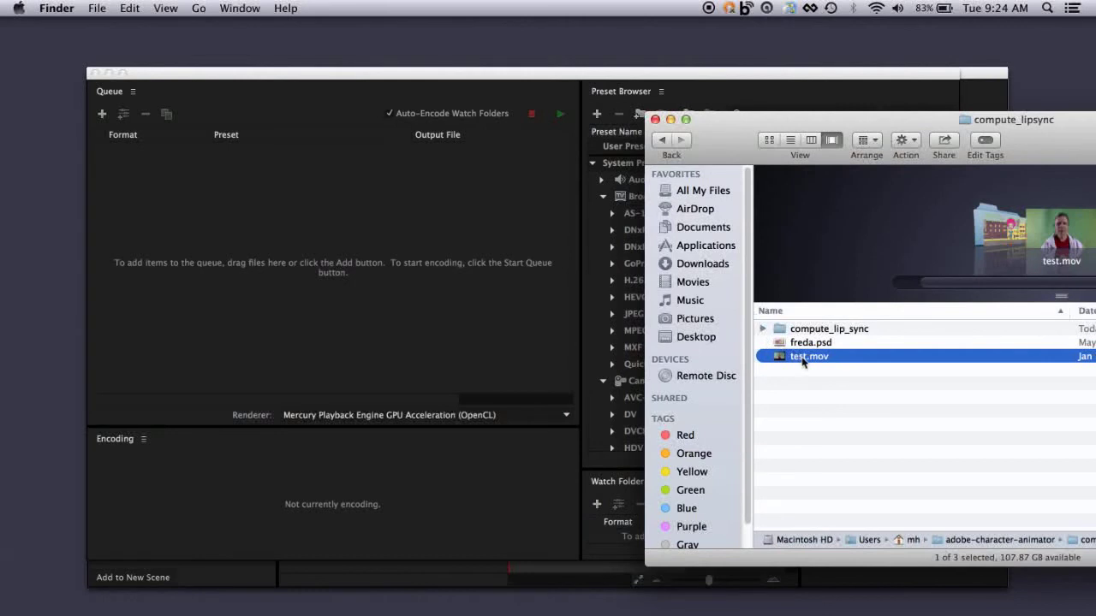
pyautogui.moveTo(778, 359); pyautogui.dragTo(203, 178)
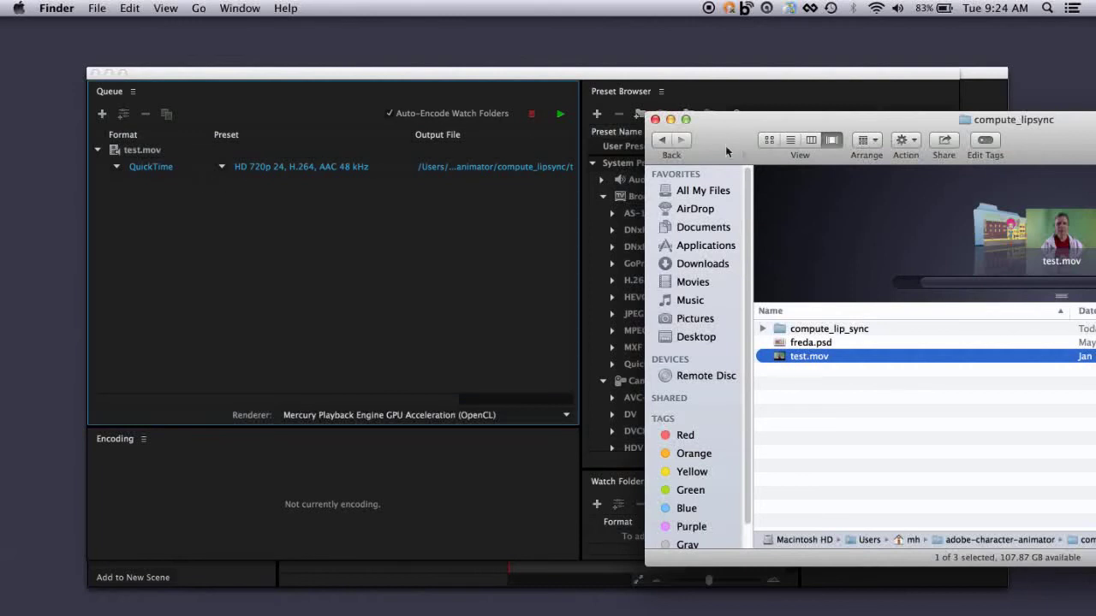
pyautogui.moveTo(707, 142); pyautogui.dragTo(1085, 133)
pyautogui.click(382, 226)
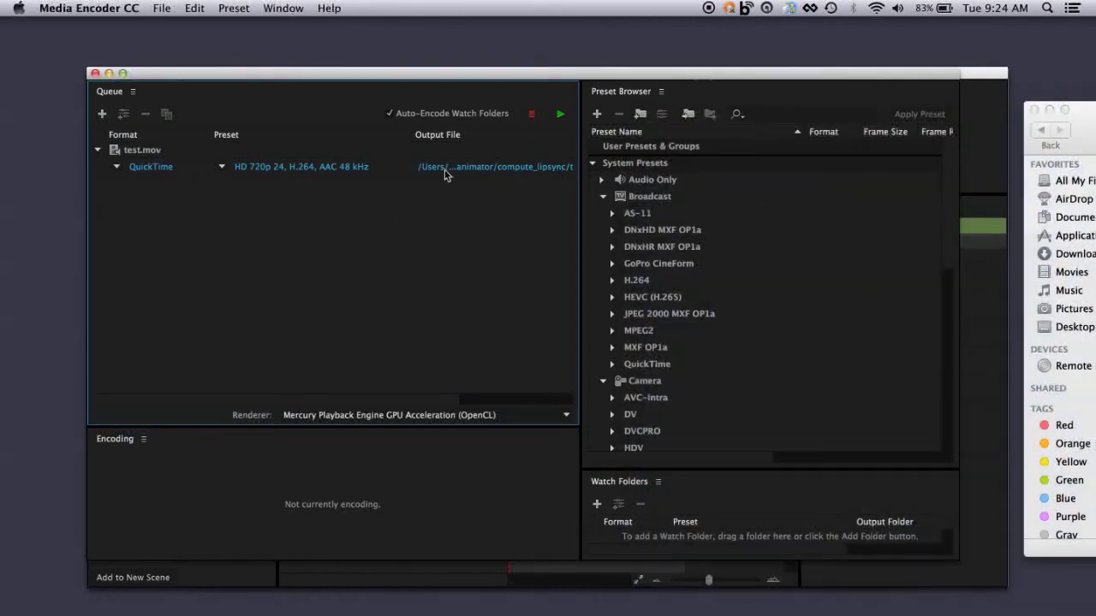
# - Check the output file name and destination folder of the queued test.mov without changing them
pyautogui.click(456, 168)
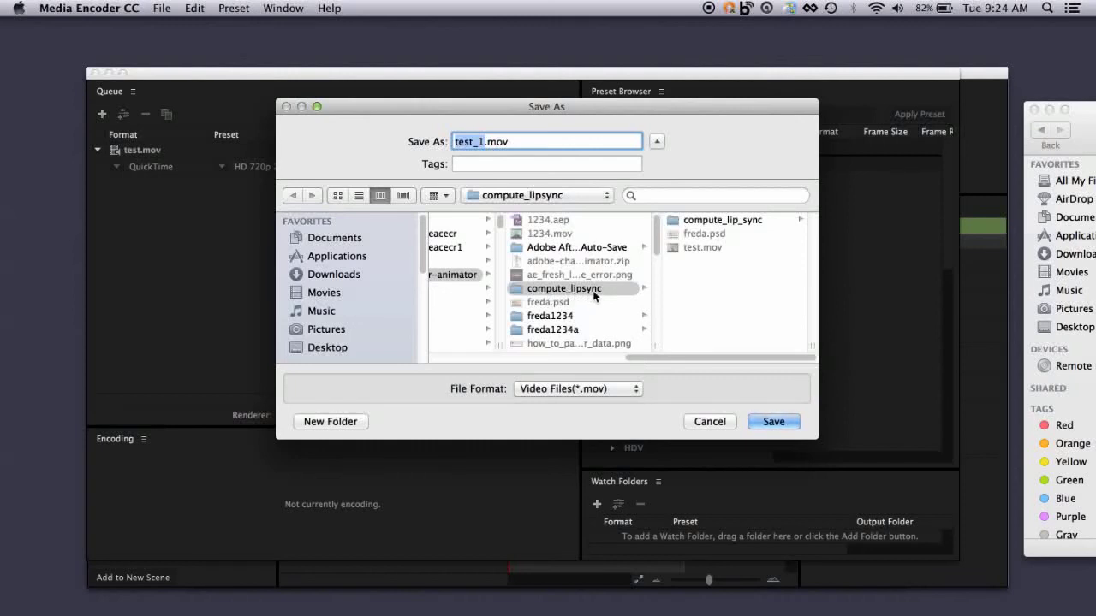
pyautogui.click(709, 422)
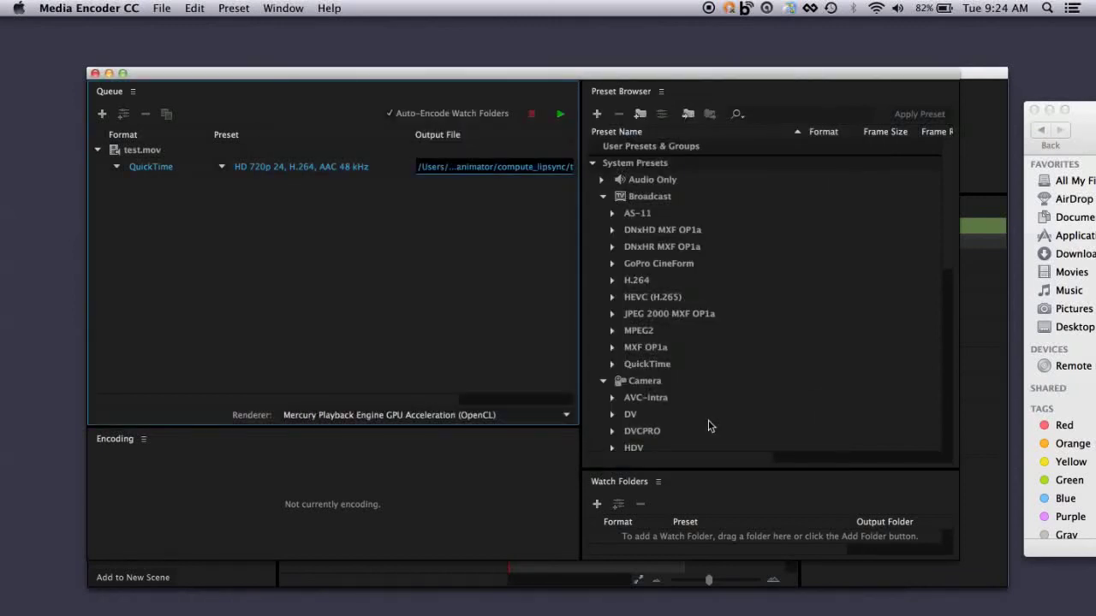
pyautogui.click(709, 422)
# - Set the queued test.mov's export format to AIFF with the AIFF 48 kHz preset and start encoding the queue
pyautogui.click(154, 168)
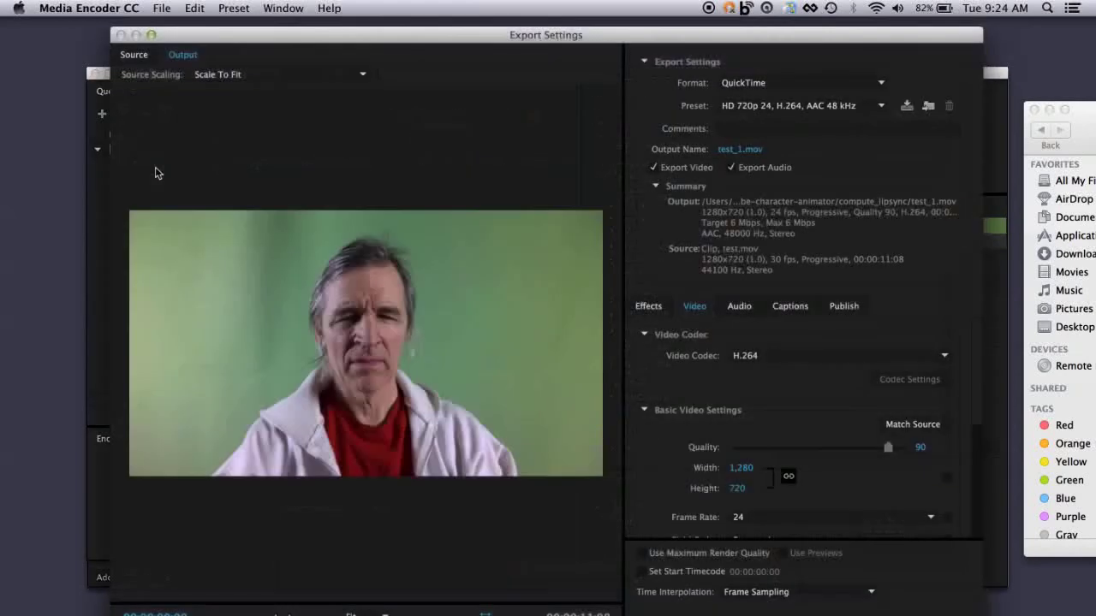
pyautogui.click(880, 82)
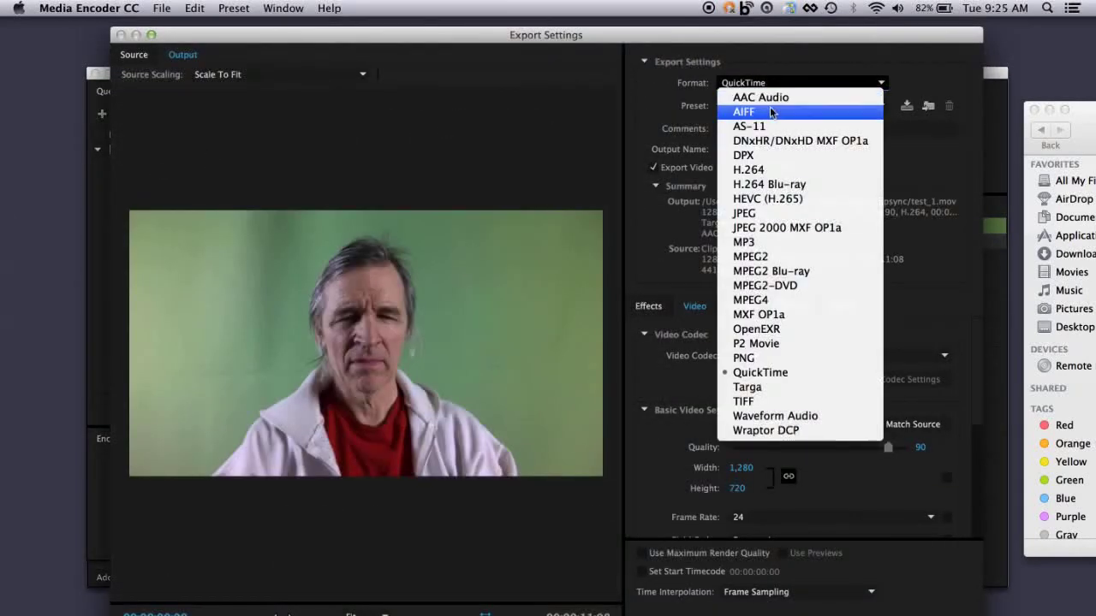
pyautogui.click(771, 112)
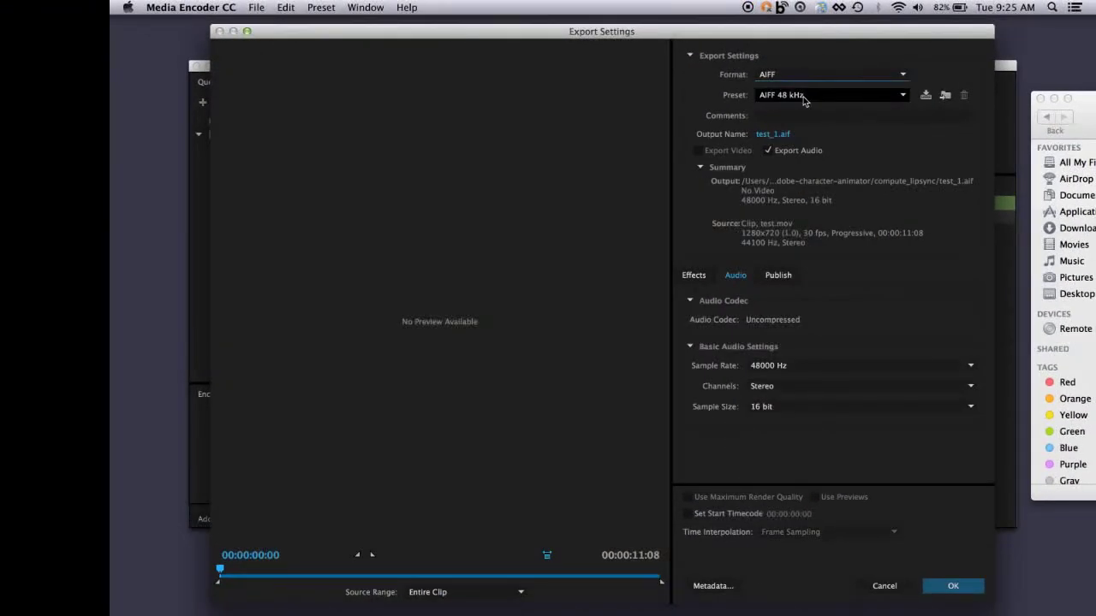
pyautogui.click(952, 586)
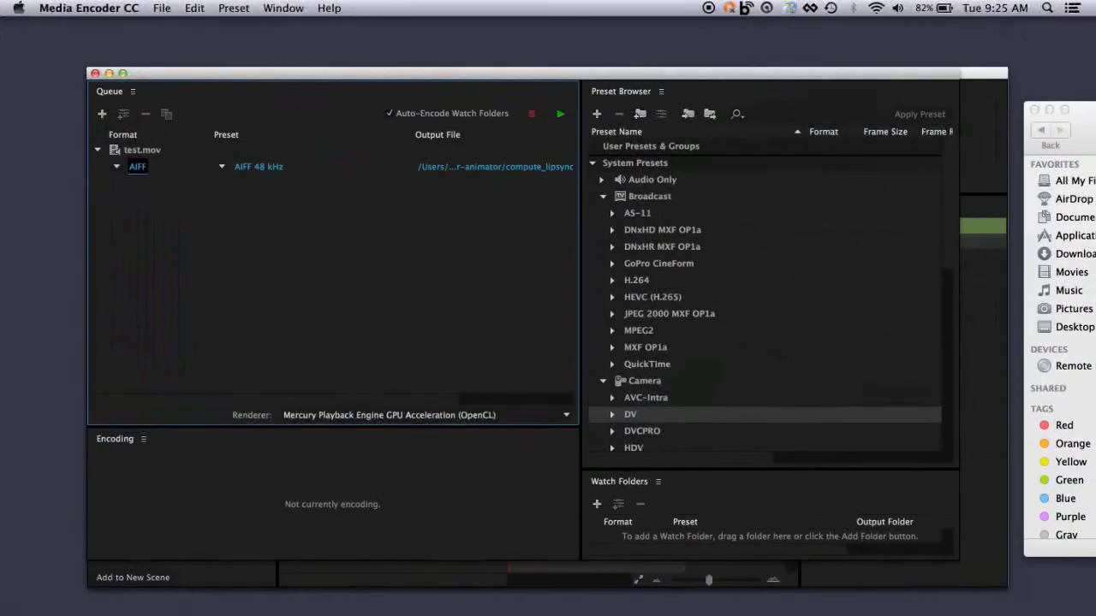
pyautogui.click(560, 115)
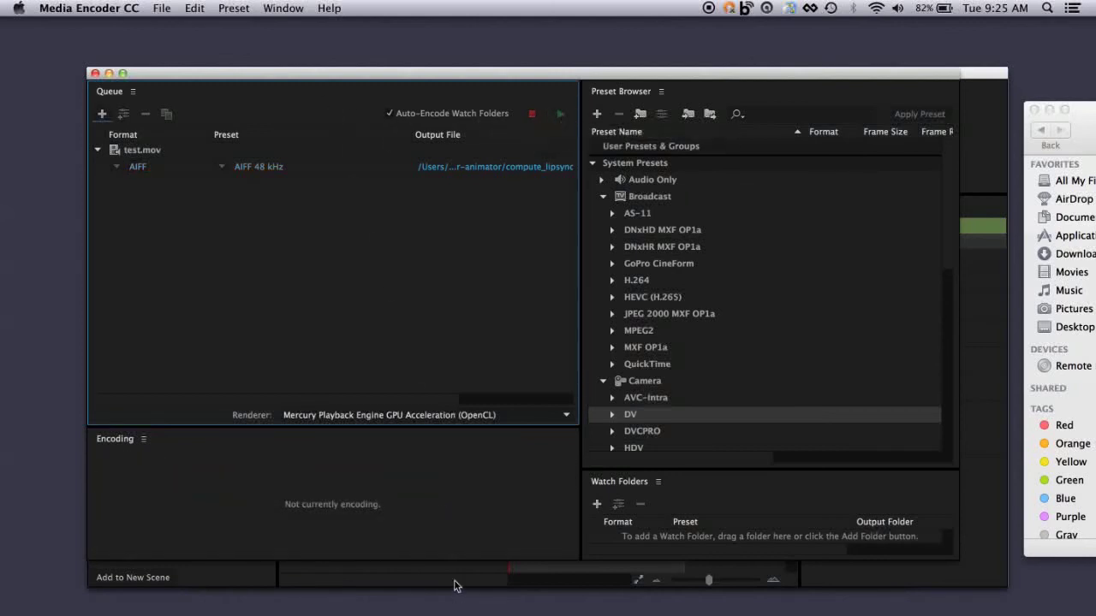
# - Switch back to Character Animator, import test_1.aif from compute_lipsync and add it to the Scene – freda timeline
pyautogui.press('super+Tab')
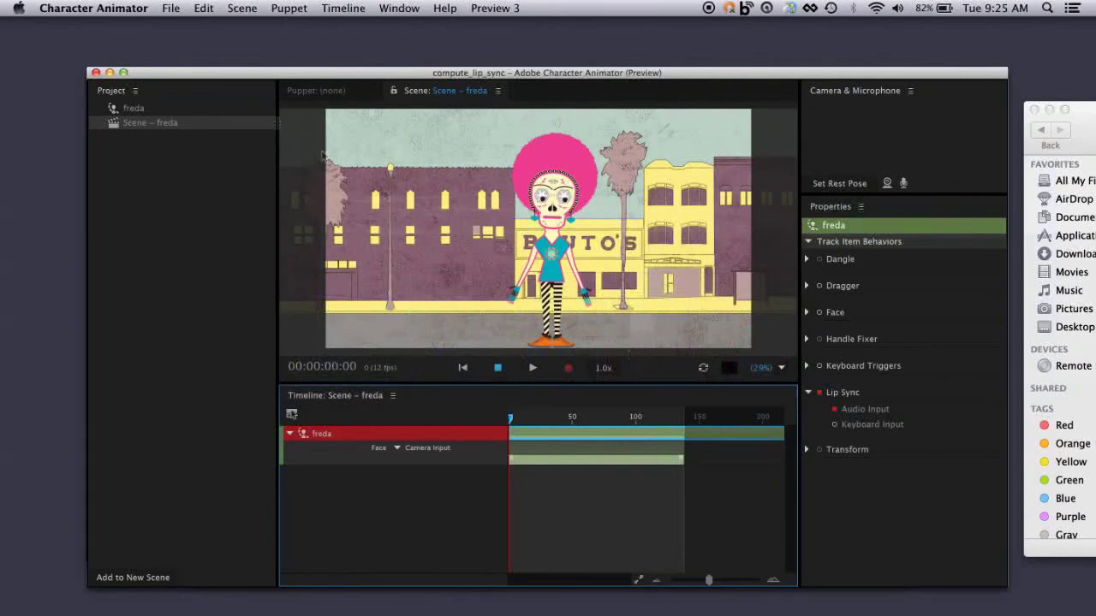
pyautogui.click(172, 10)
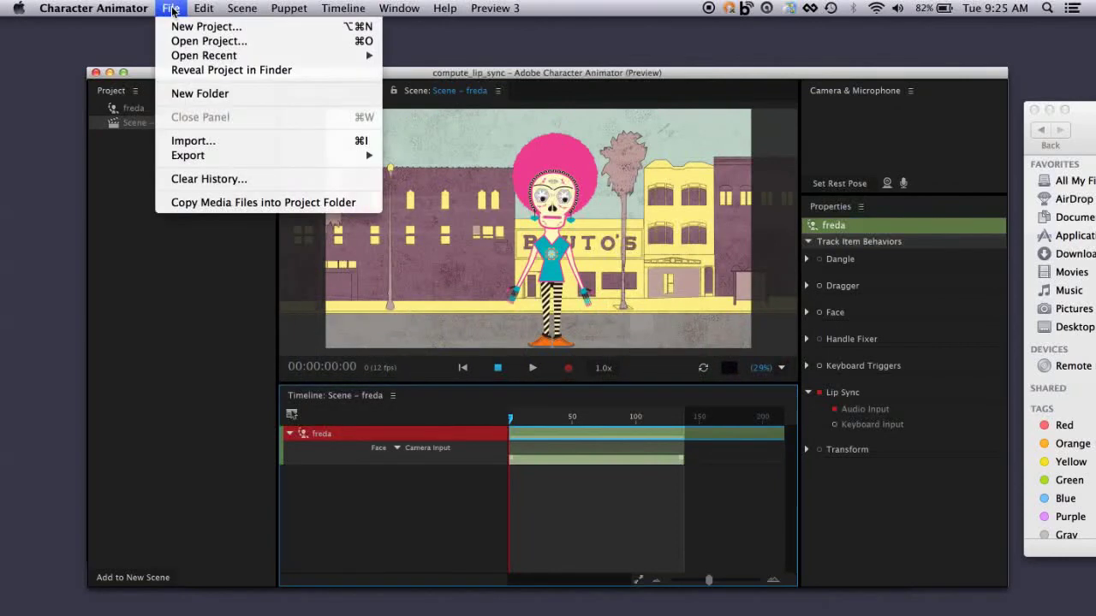
pyautogui.click(204, 142)
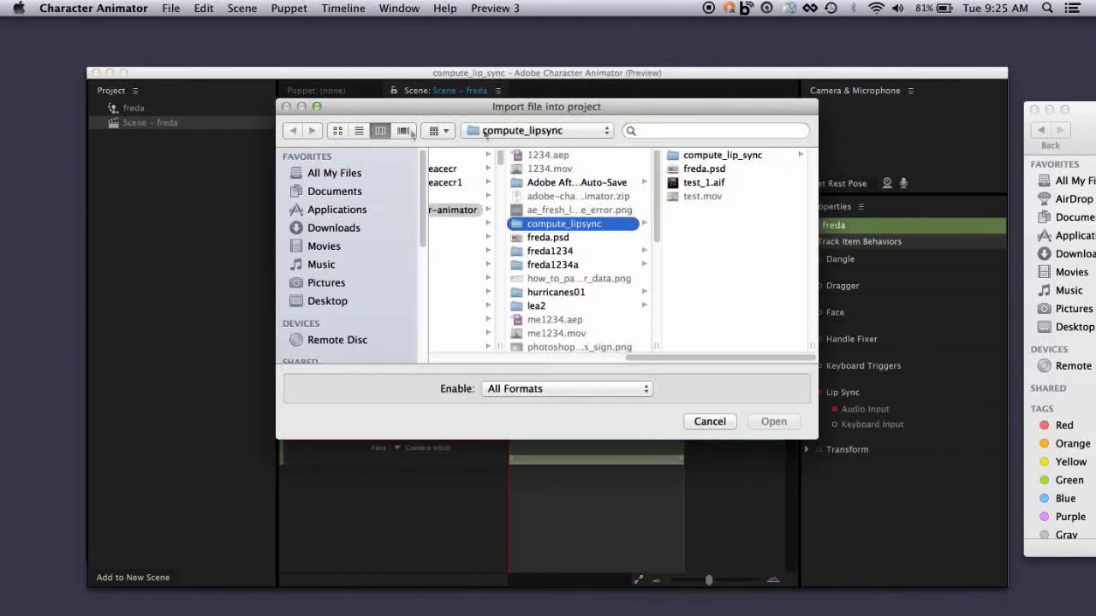
pyautogui.click(673, 184)
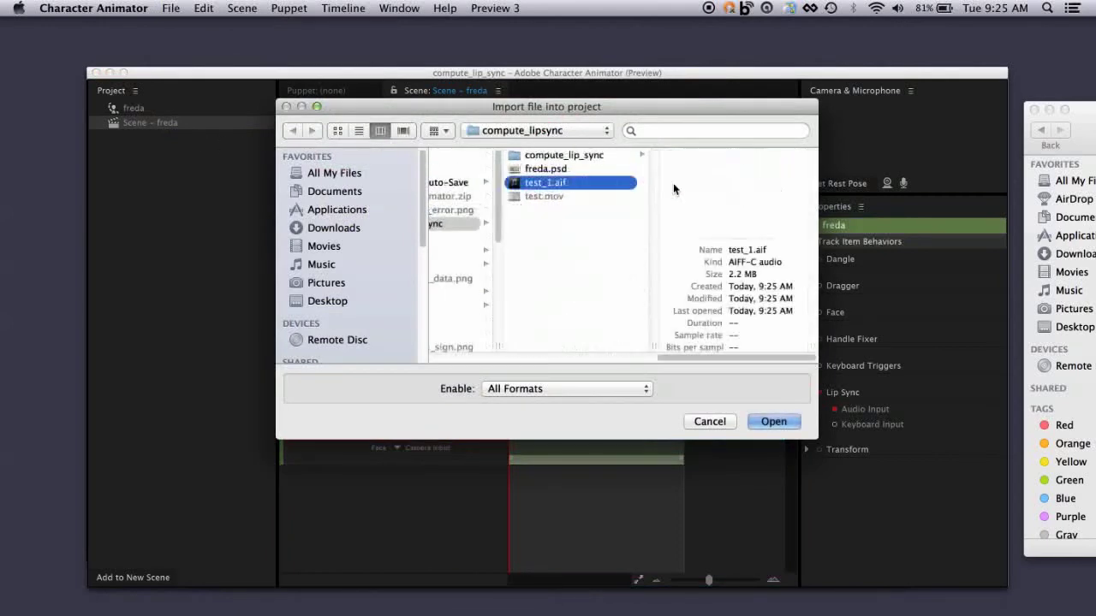
pyautogui.click(776, 422)
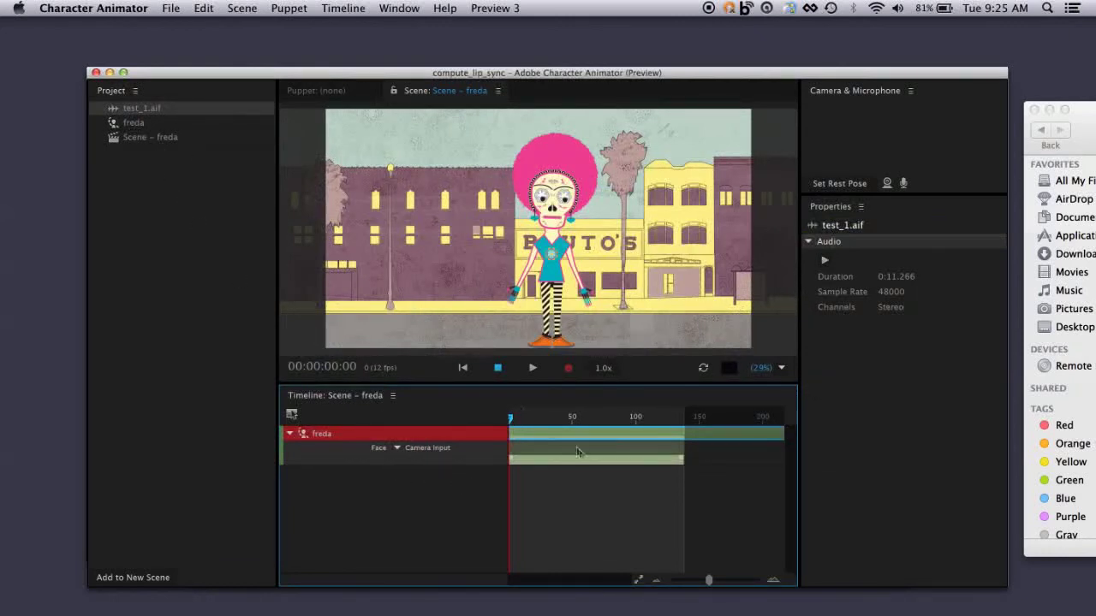
pyautogui.moveTo(122, 116); pyautogui.dragTo(524, 482)
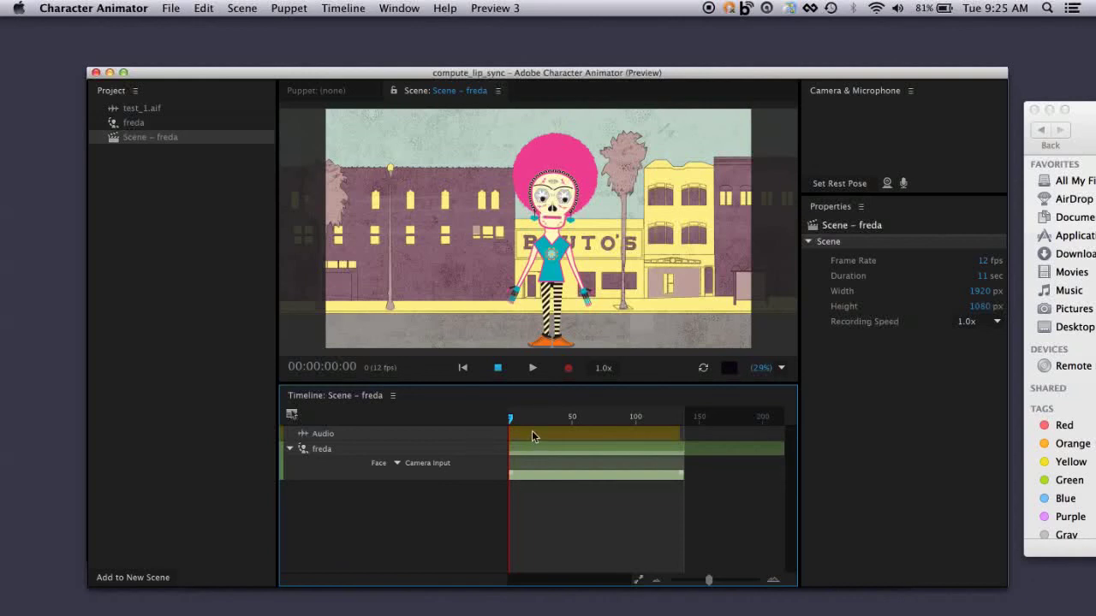
# - Try to compute the lip sync from the scene audio without selecting a puppet track
pyautogui.click(345, 9)
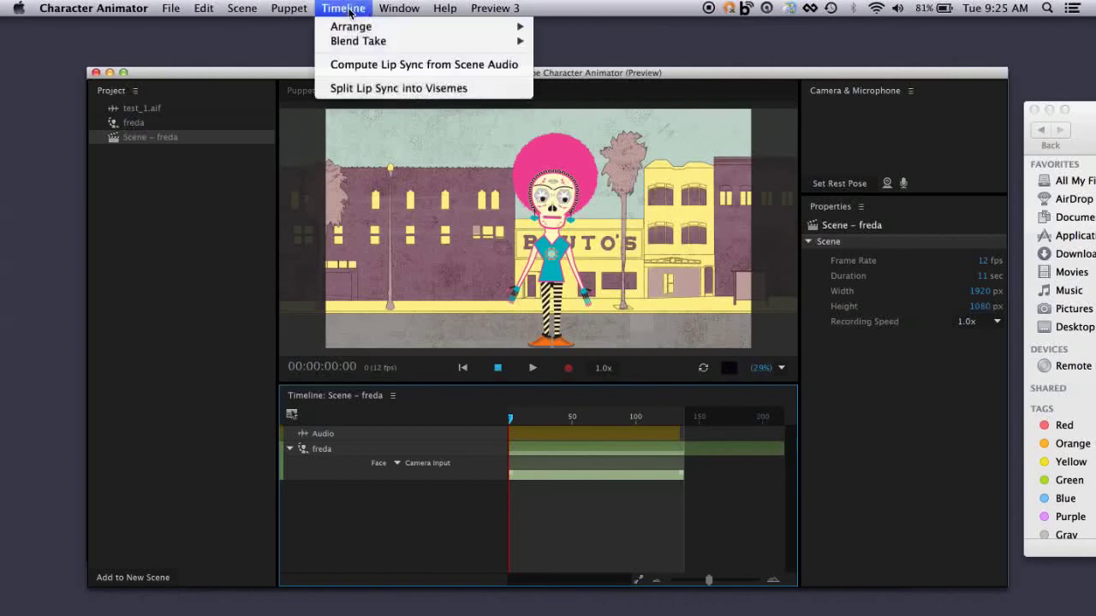
pyautogui.click(377, 66)
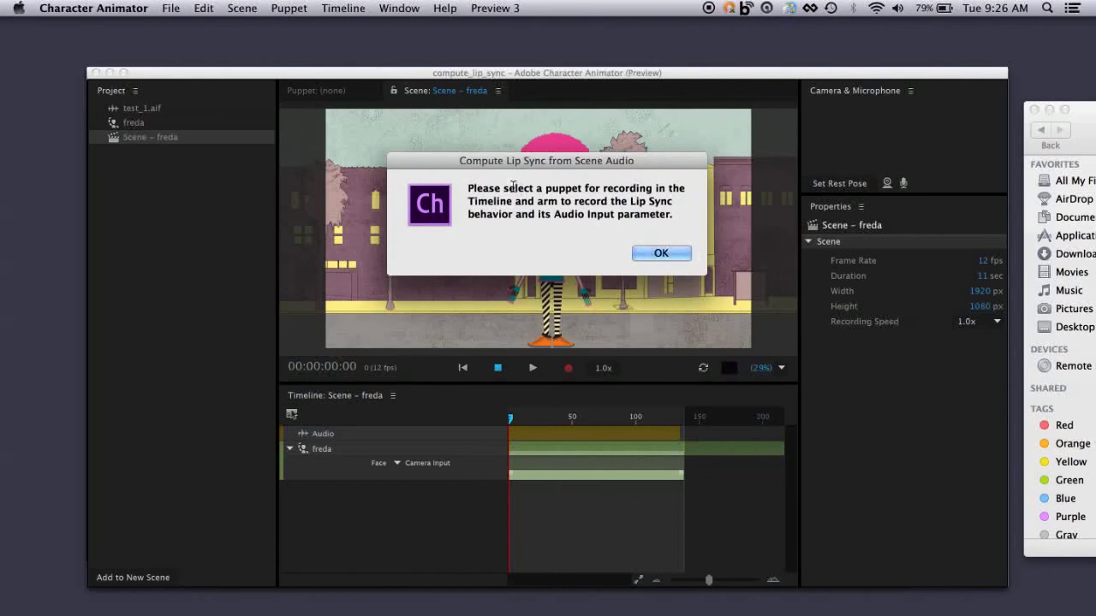
pyautogui.click(660, 254)
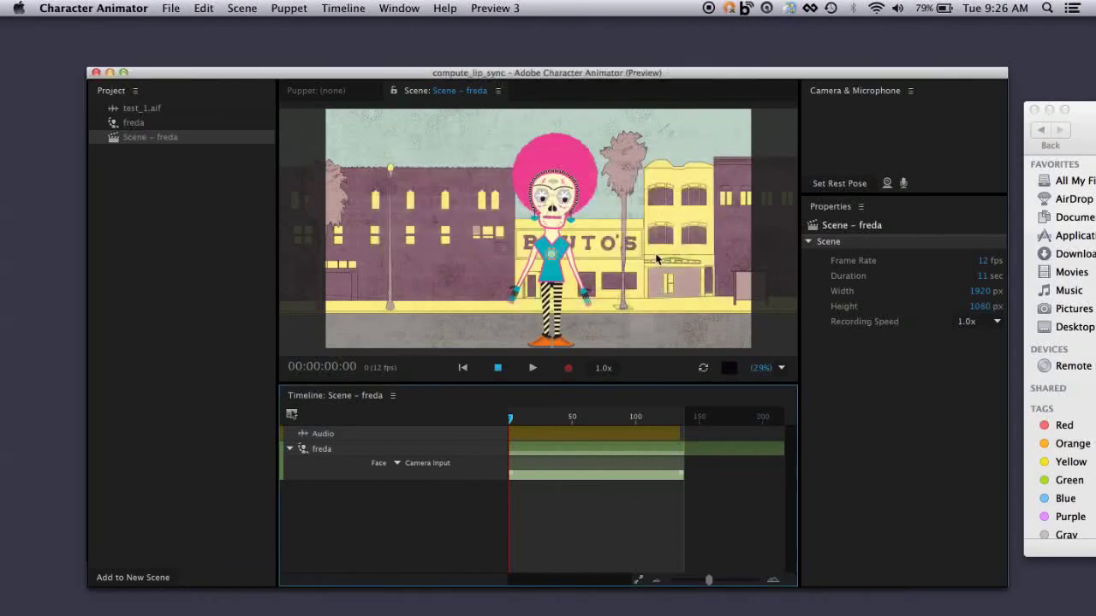
# - Select the freda track, compute its lip sync from the scene audio and play the scene through to its end
pyautogui.click(569, 451)
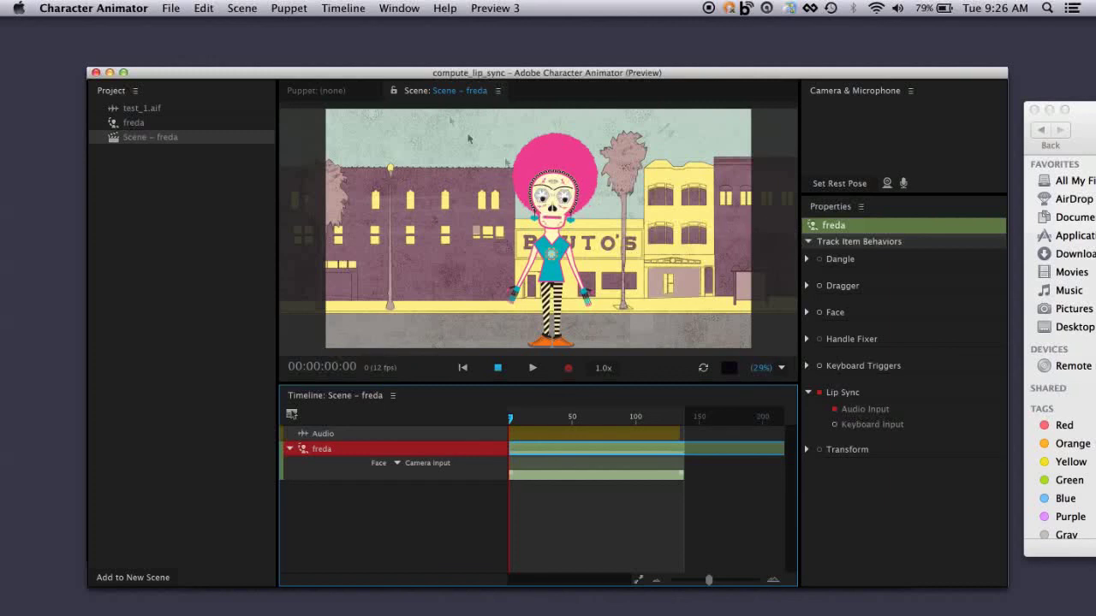
pyautogui.click(347, 8)
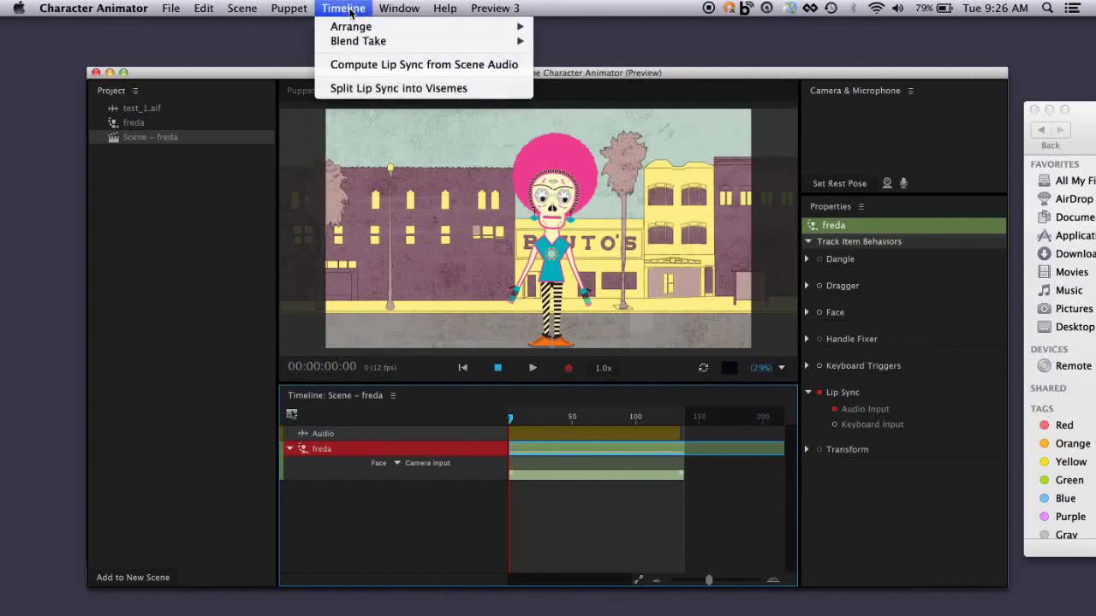
pyautogui.click(393, 64)
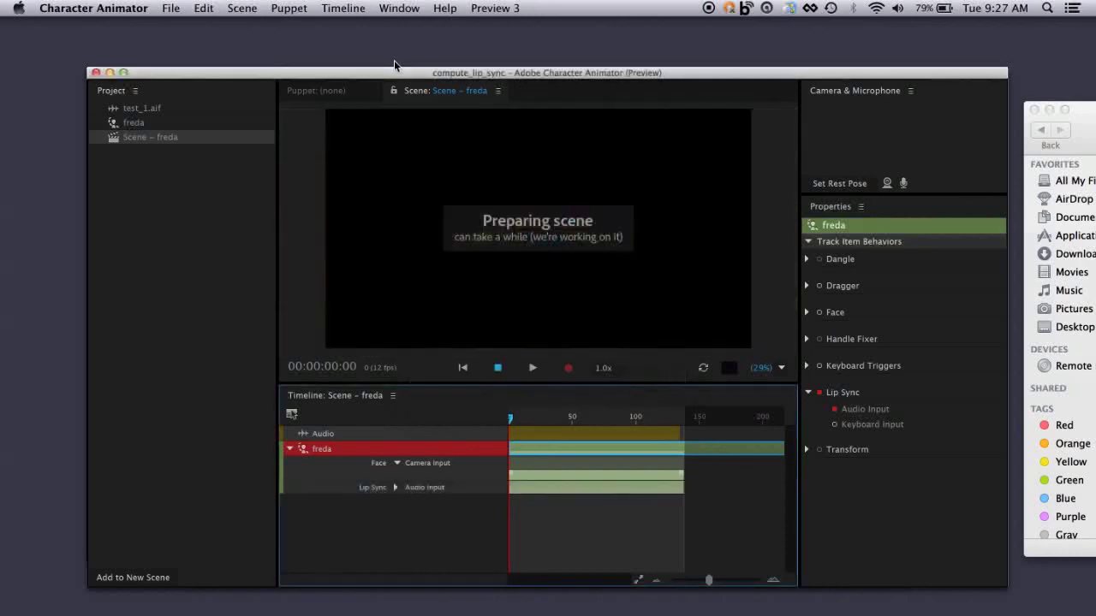
pyautogui.click(532, 370)
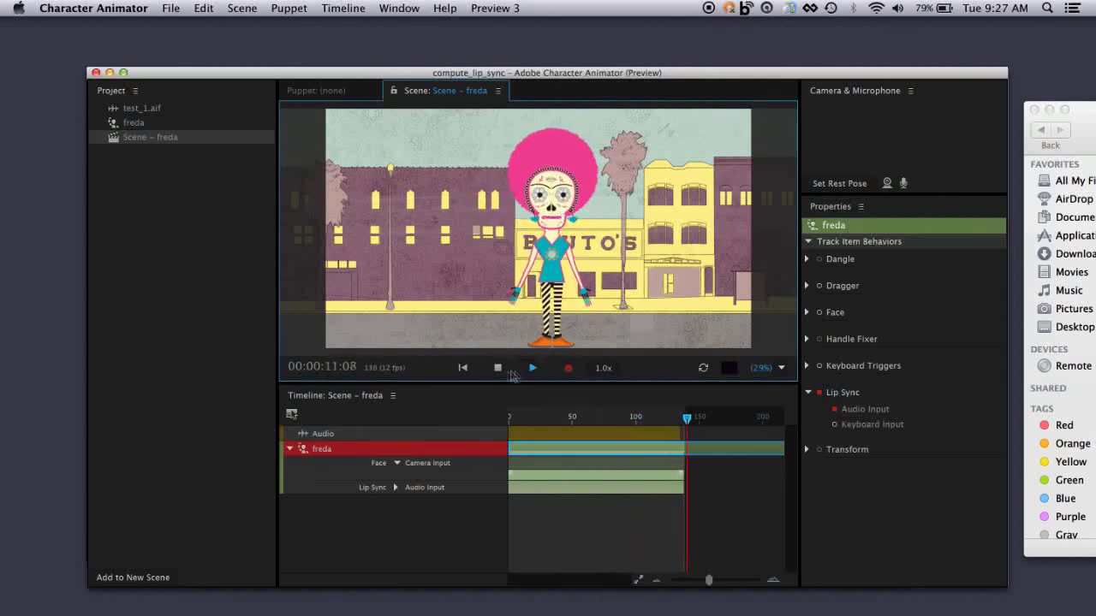
pyautogui.click(498, 369)
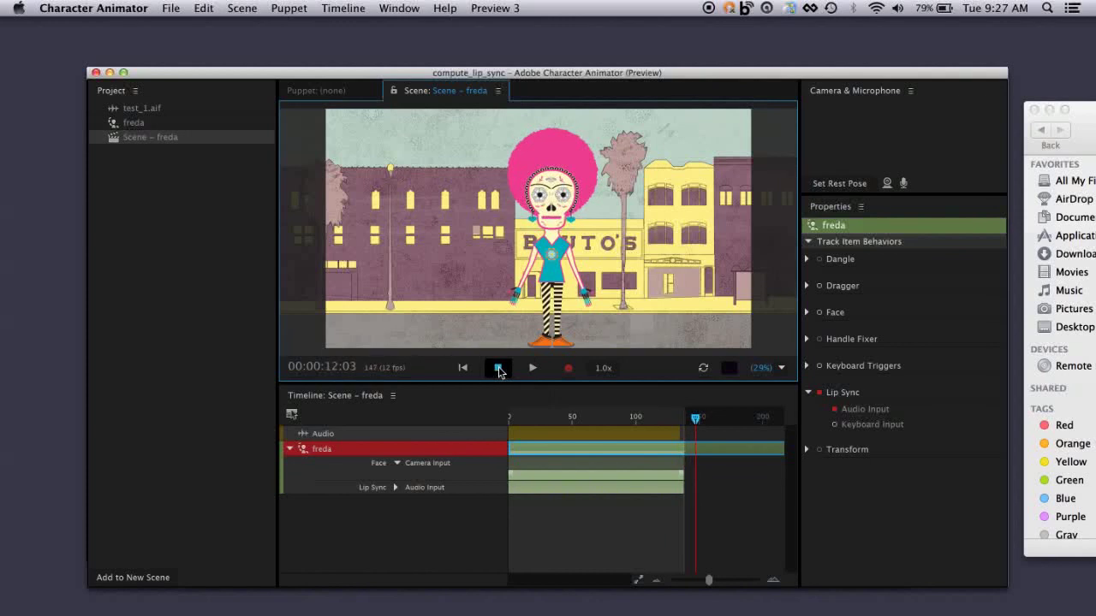